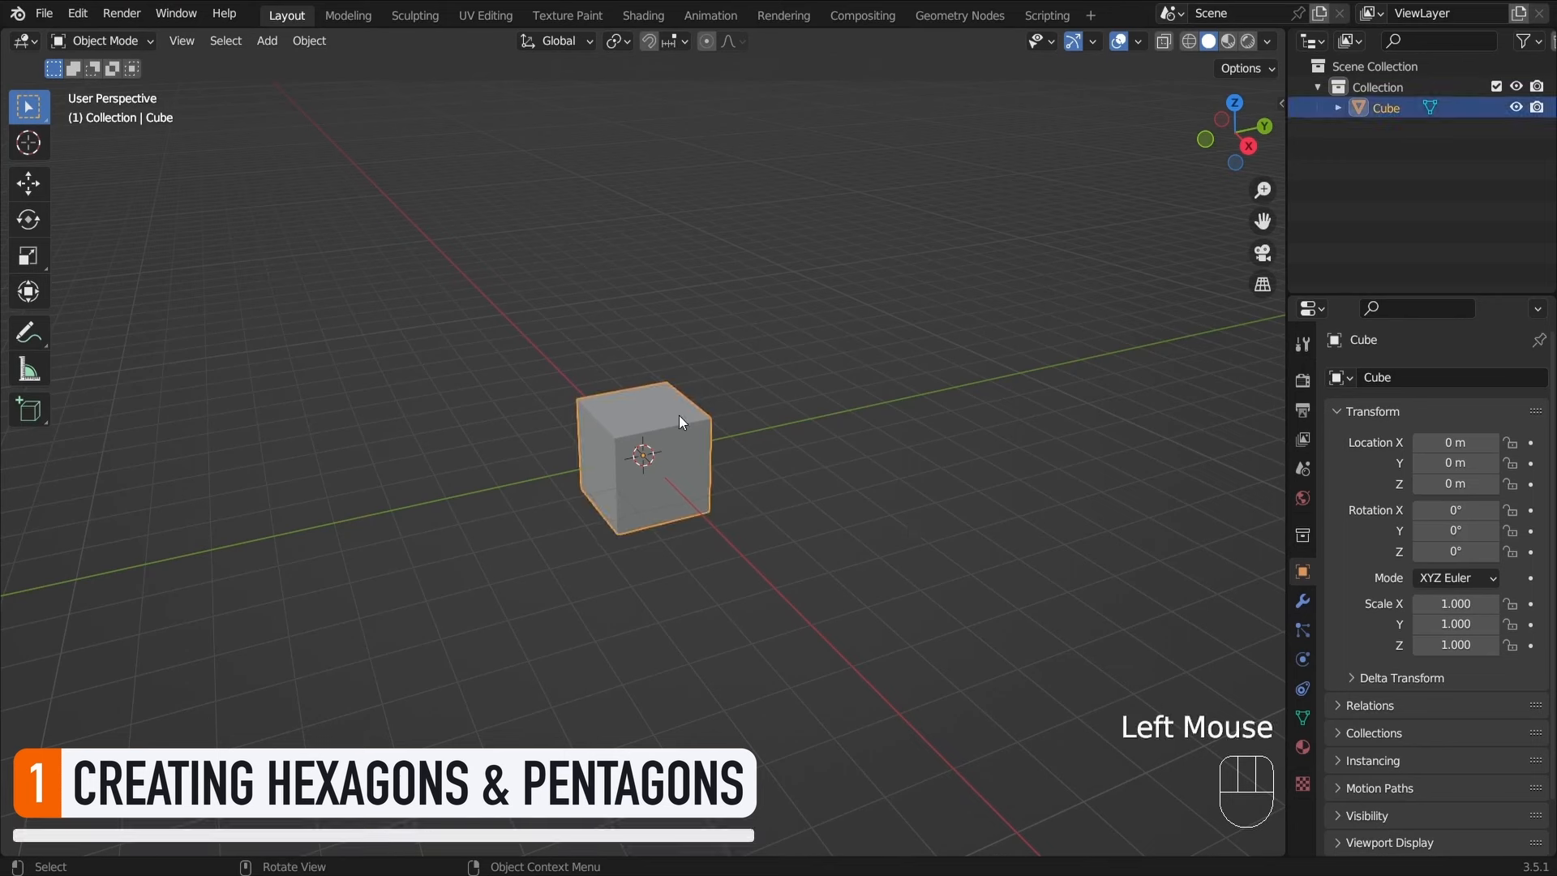
Delete the default cube and add an ico sphere mesh in its place
key(x)
click(679, 416)
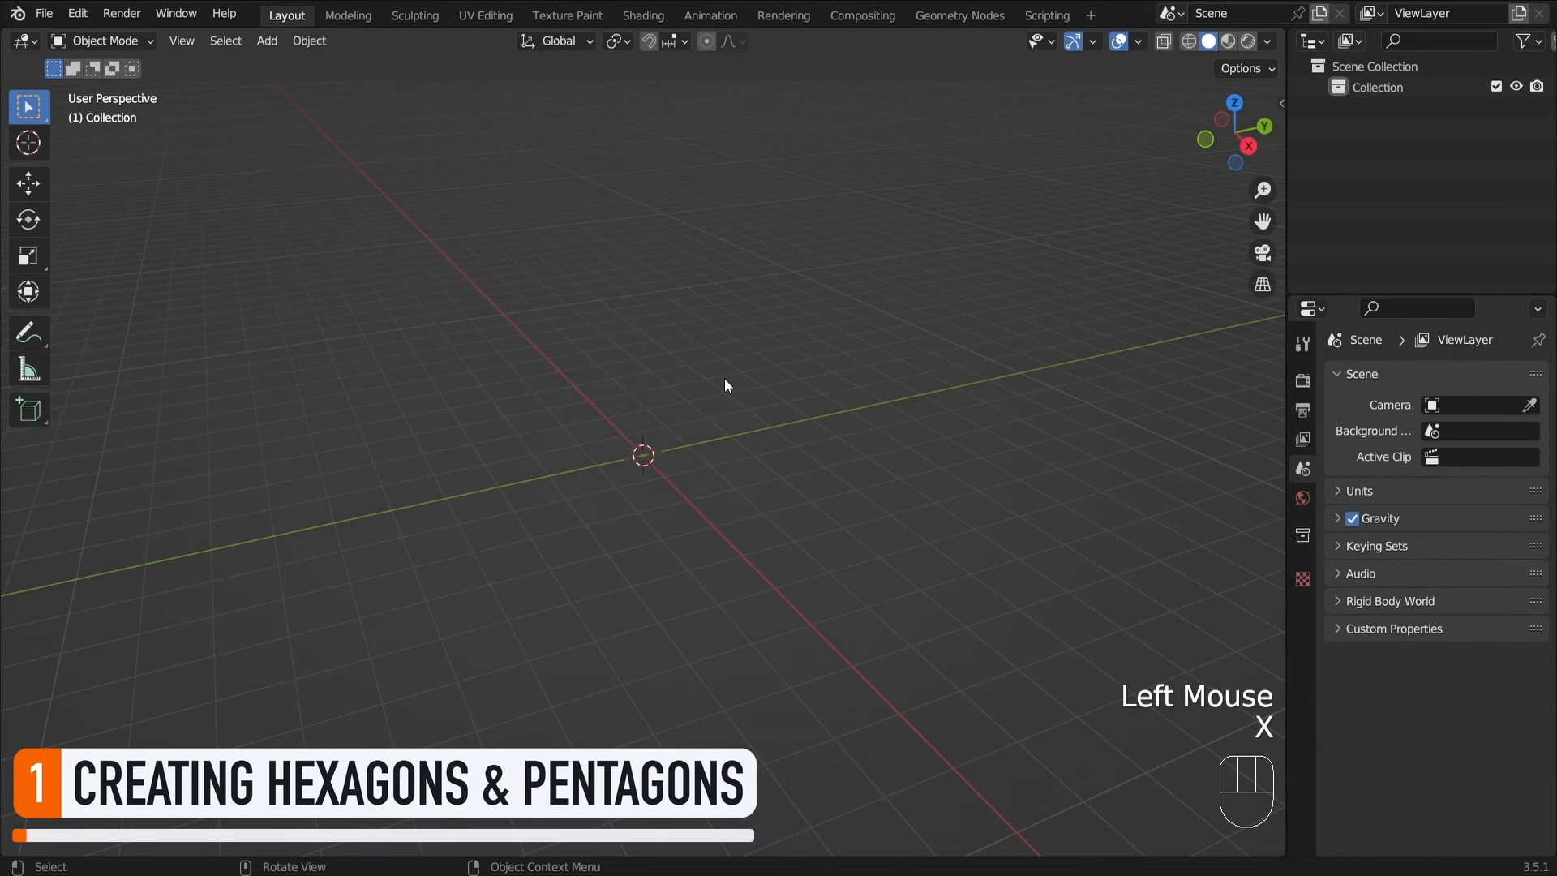
key(shift+a)
mouse_move(727, 341)
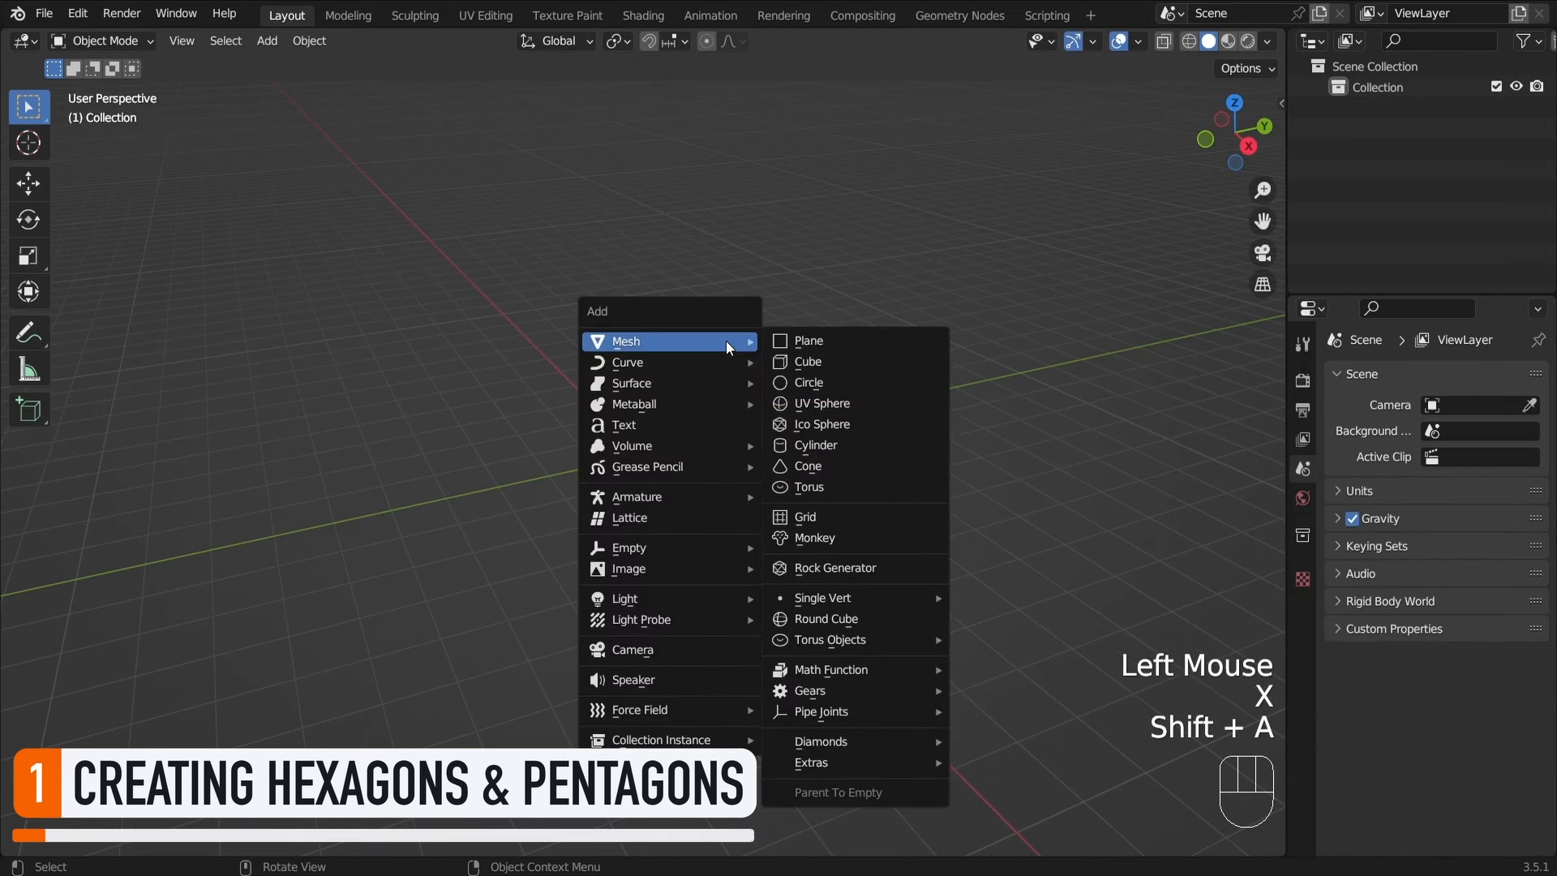
click(838, 425)
Set the new ico sphere's radius to 3 m
drag(251, 659, 805, 434)
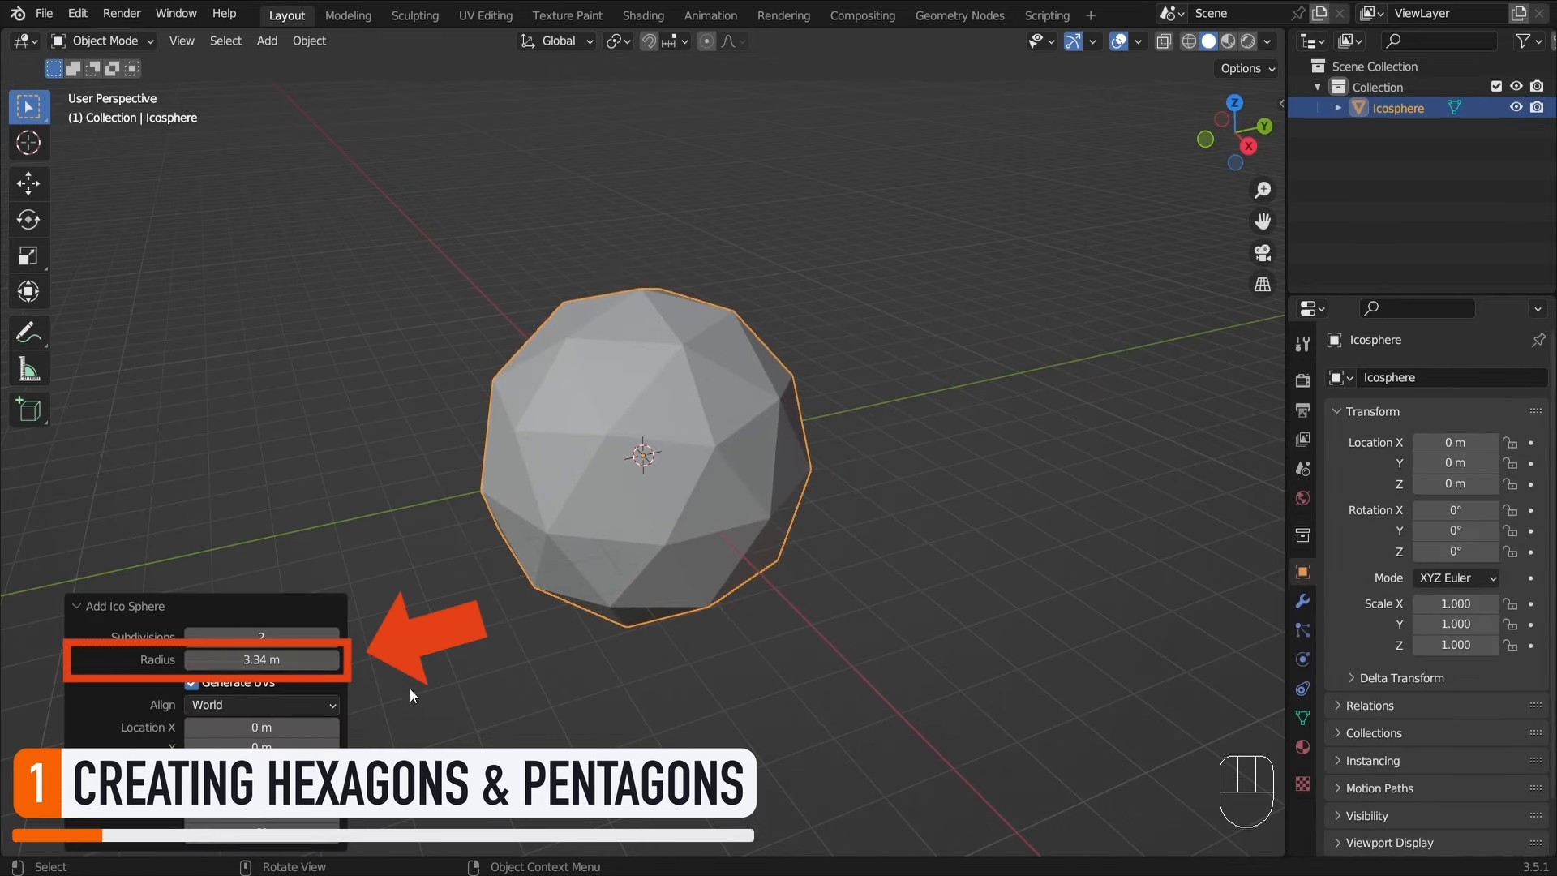
click(285, 657)
text(3)
key(Return)
Add a Subdivision Surface modifier to the ico sphere
scroll(753, 614, up, 2)
middle_drag(753, 614, 582, 562)
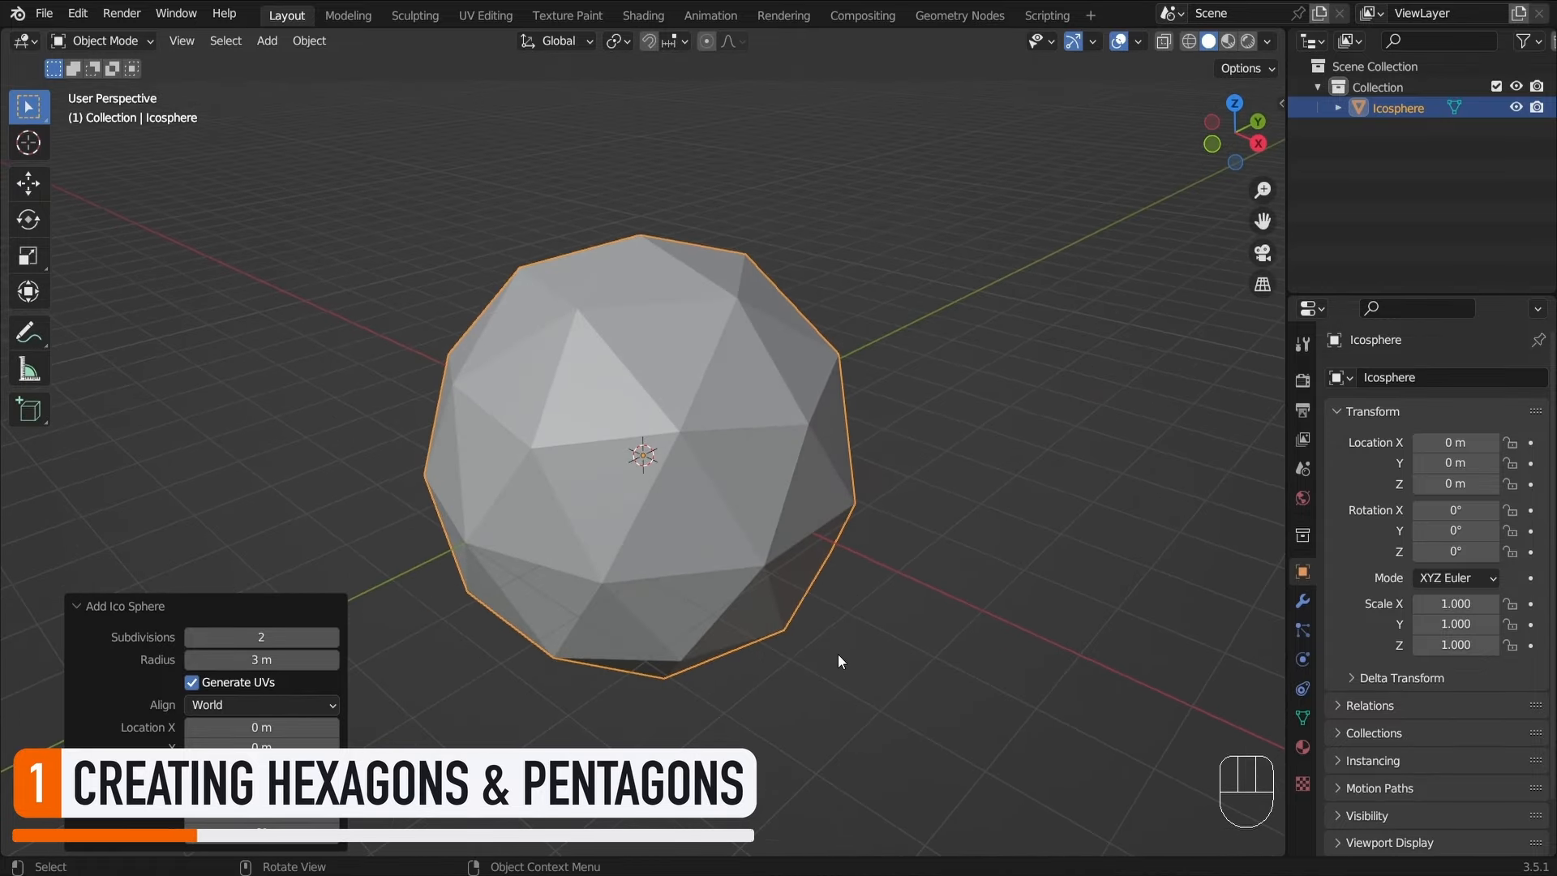
click(1302, 601)
click(1394, 378)
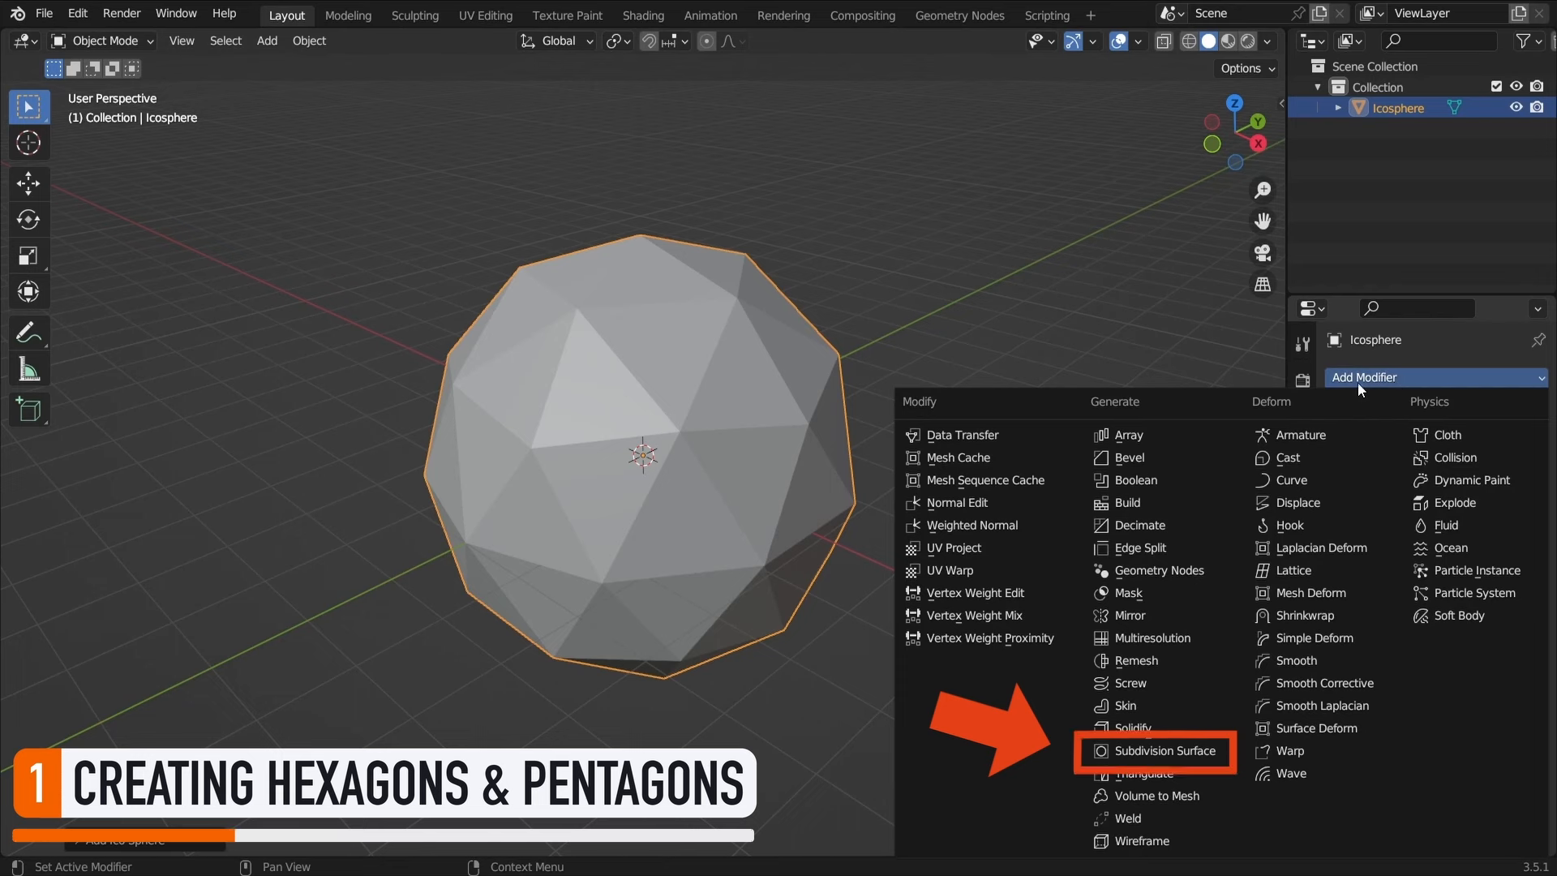
click(1203, 750)
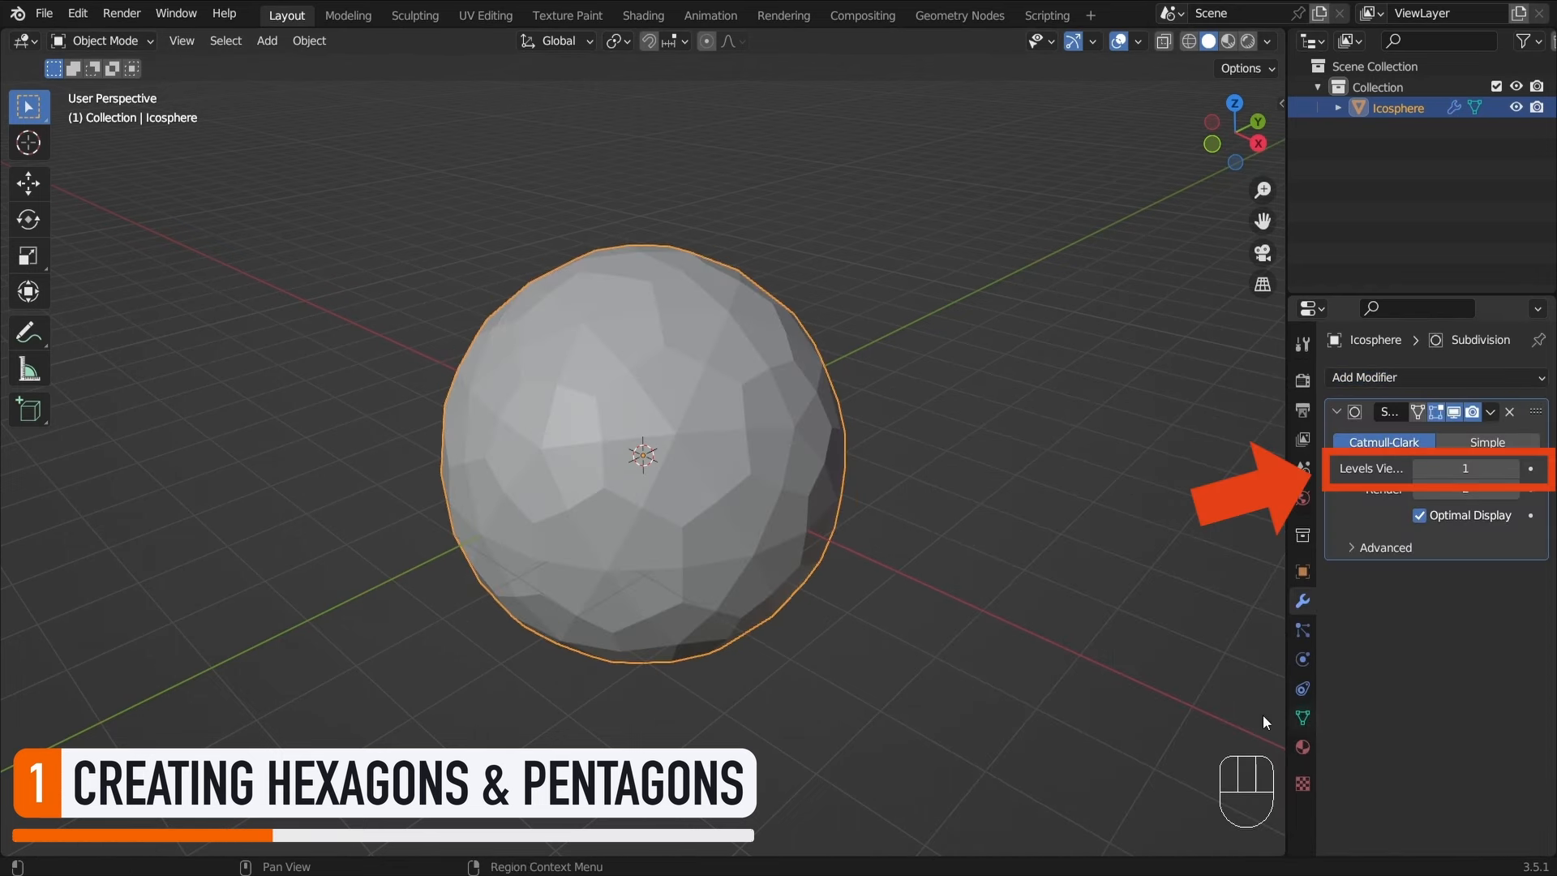
Check the sphere's base mesh in Edit Mode and, back in Object Mode, apply the Subdivision modifier
scroll(877, 552, up, 1)
middle_drag(897, 585, 601, 567)
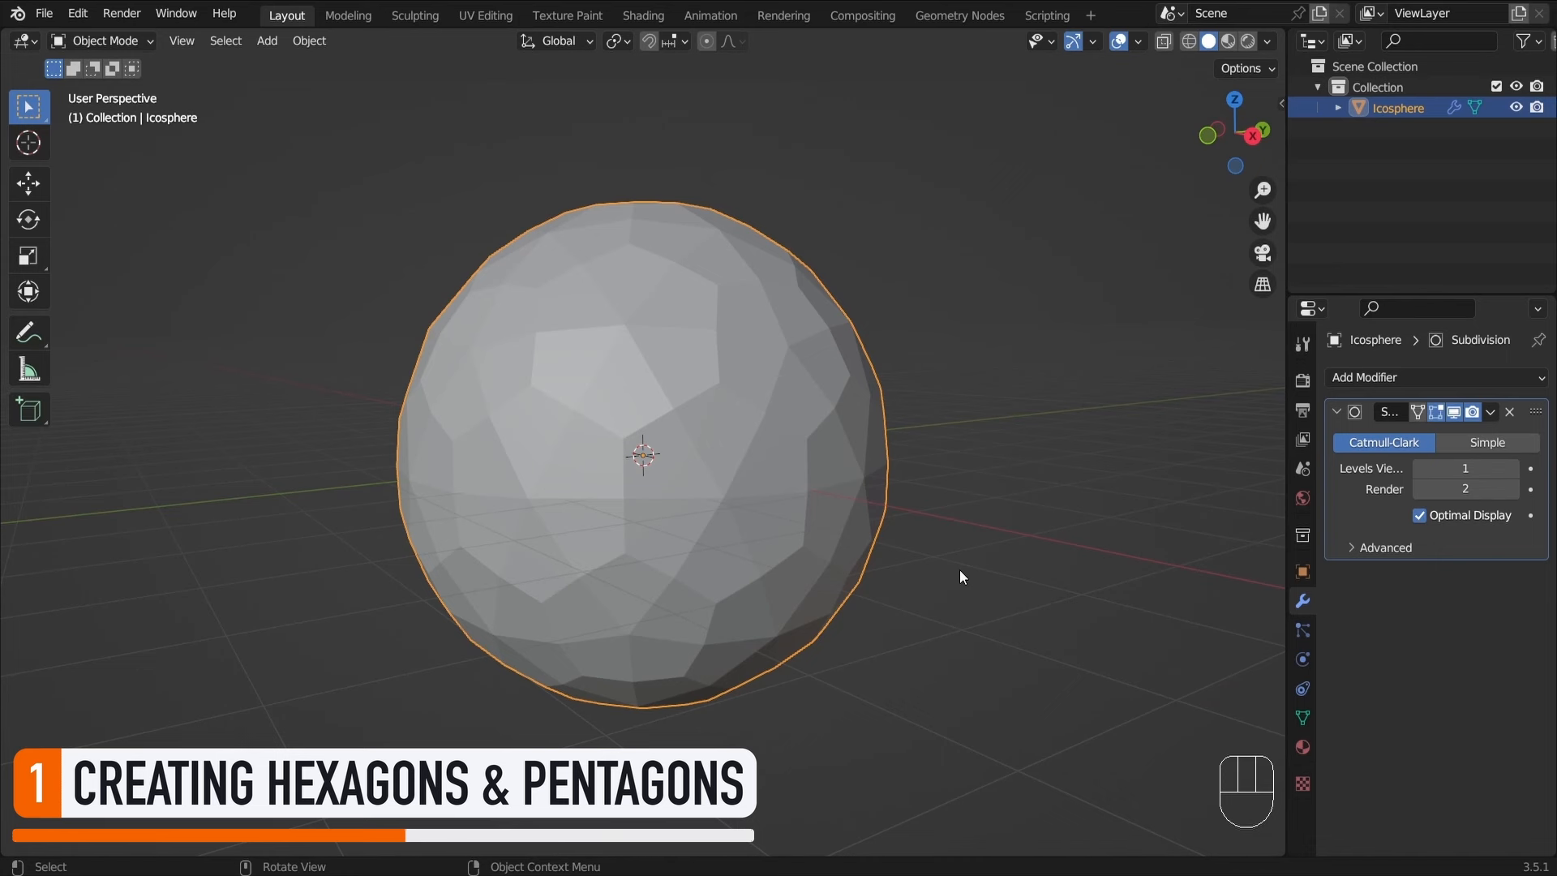
key(Tab)
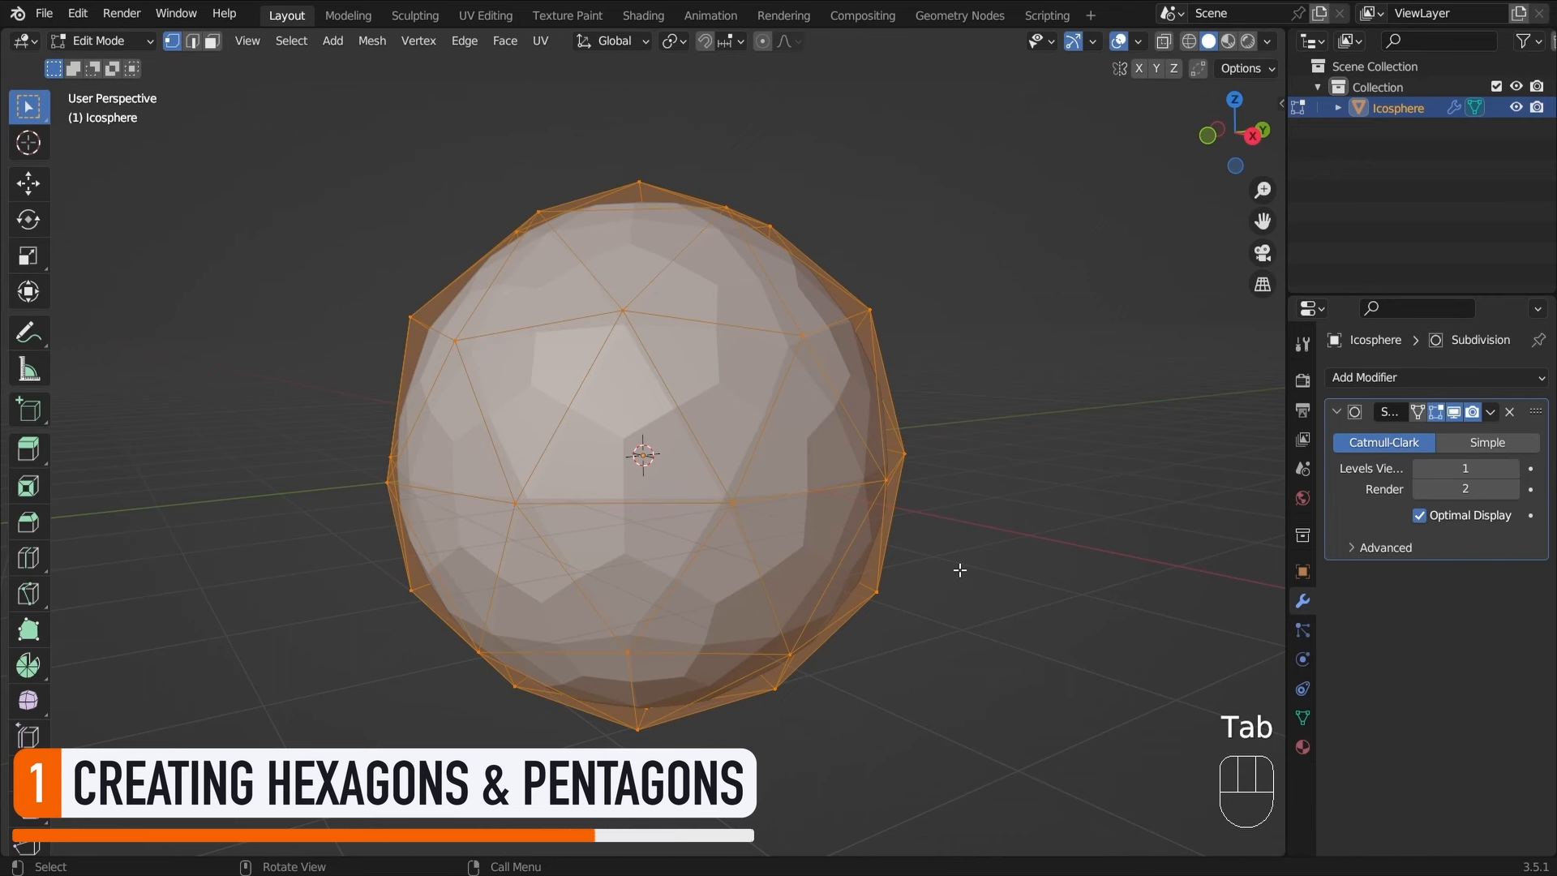
key(Tab)
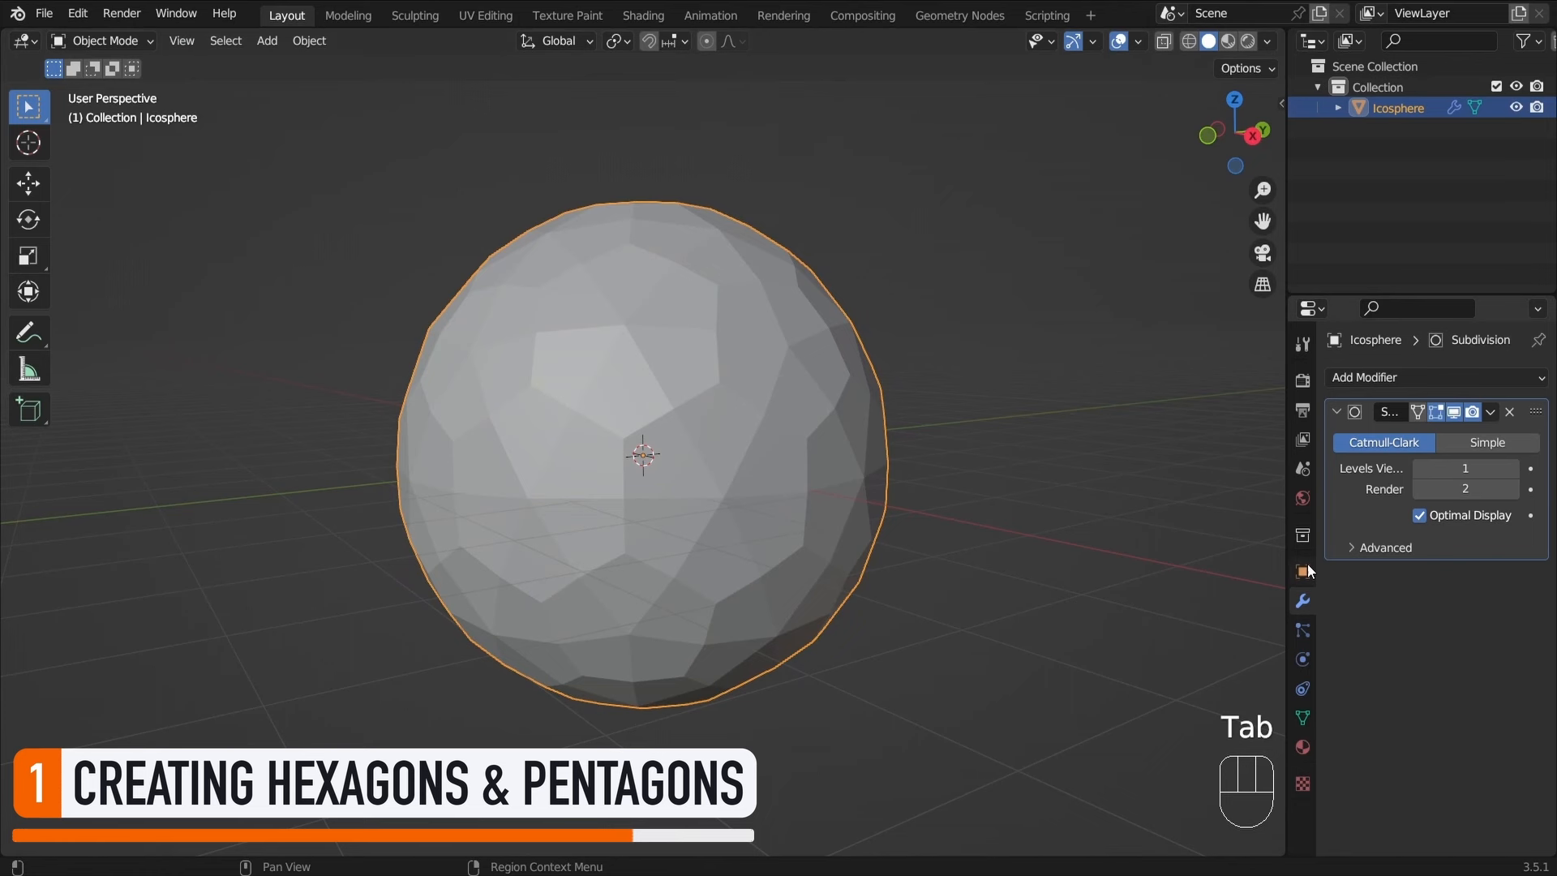
key(ctrl)
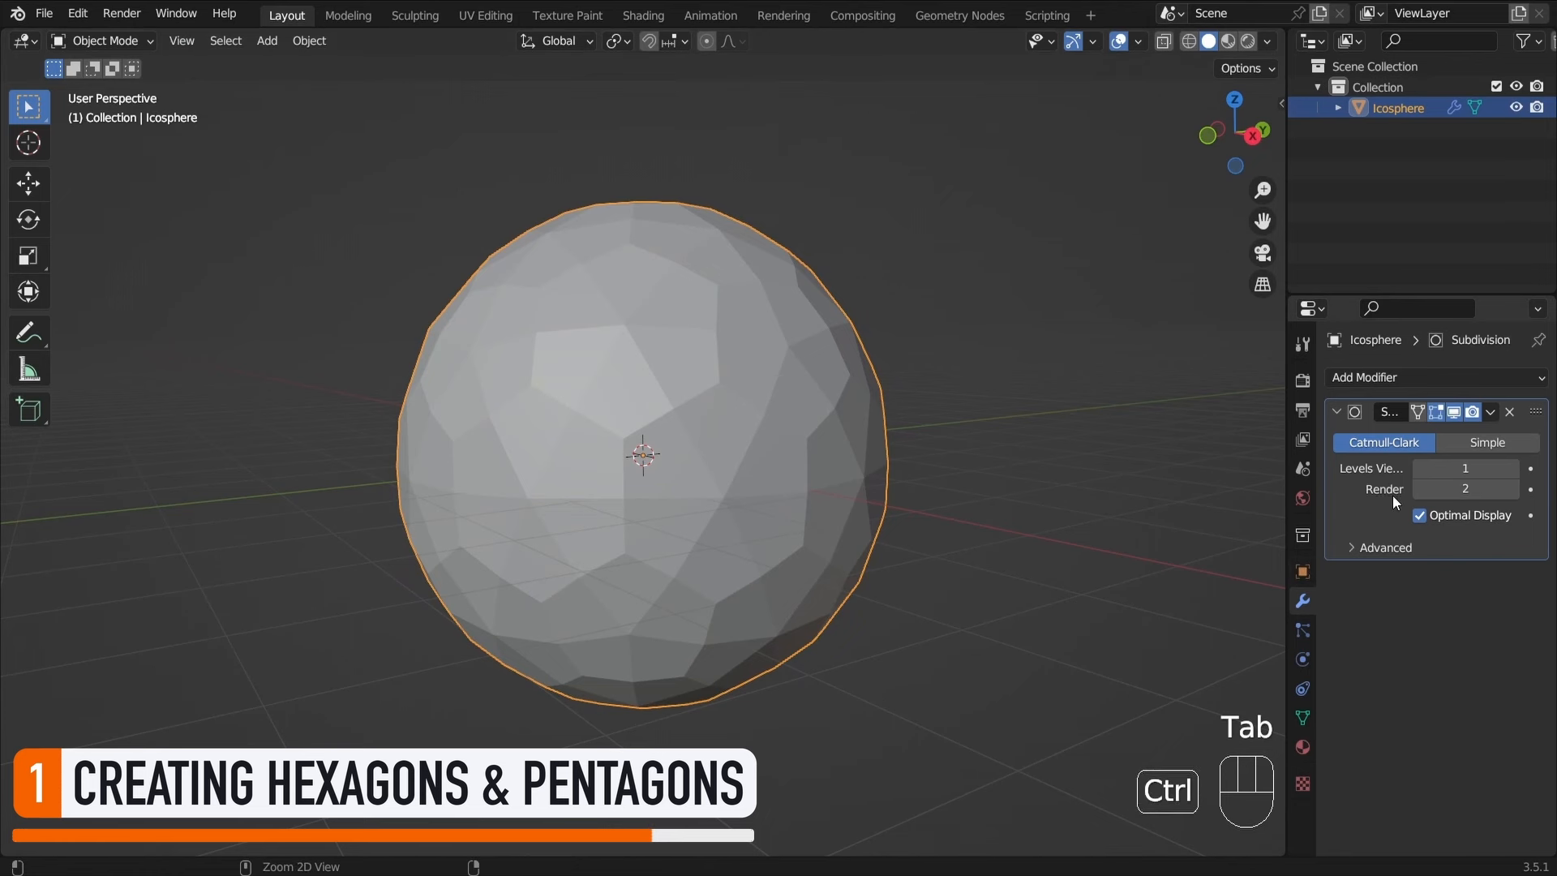
key(ctrl+a)
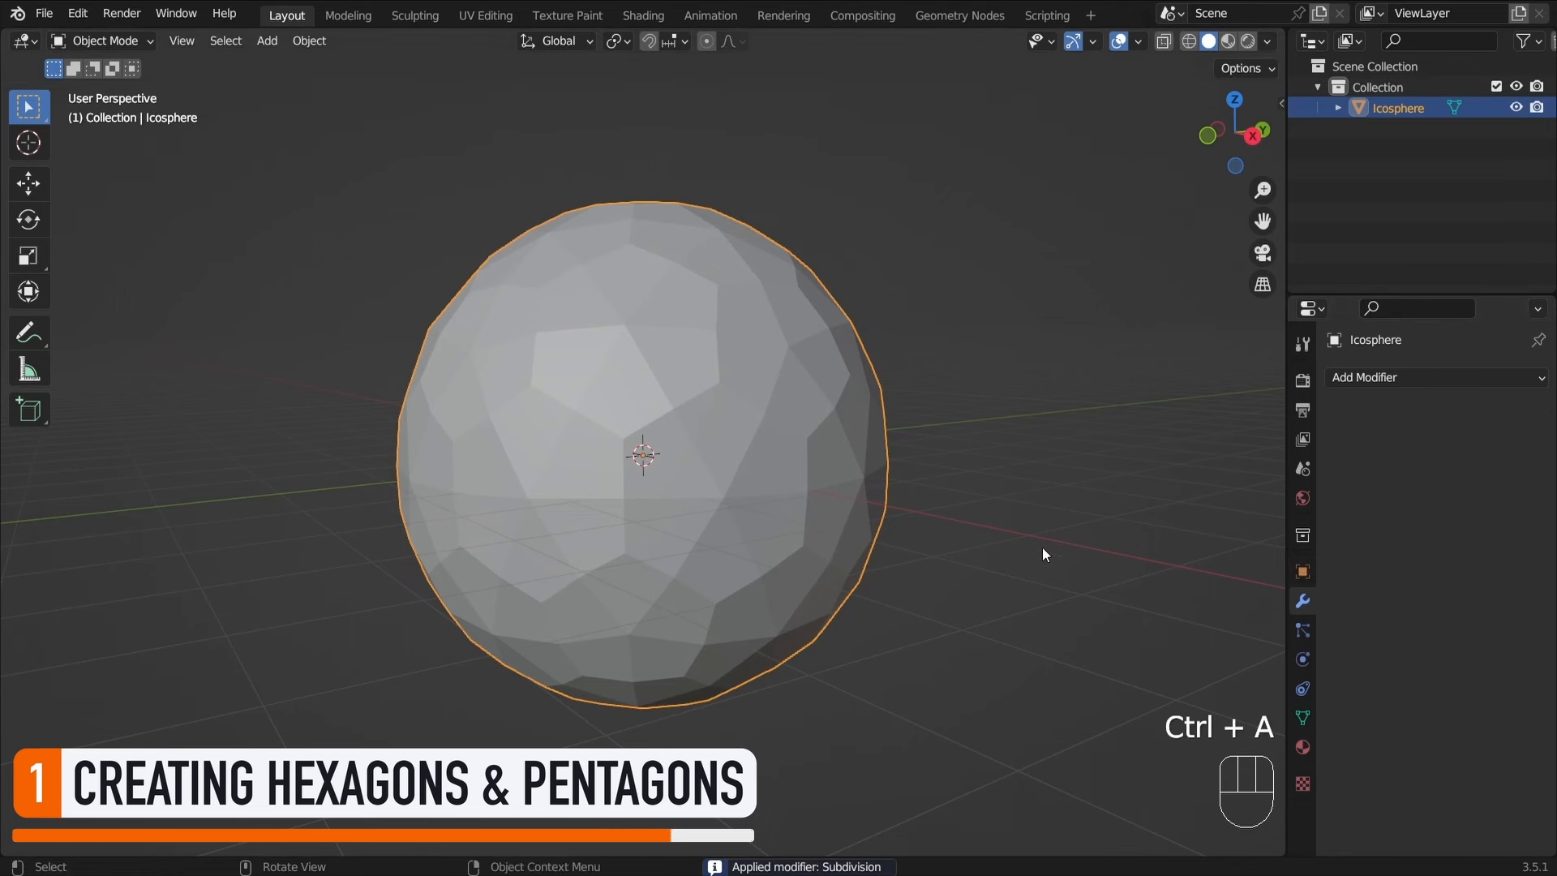
In Edit Mode, select one pentagon's centre vertex and extend the selection to all vertices with the same amount of connecting edges
key(Tab)
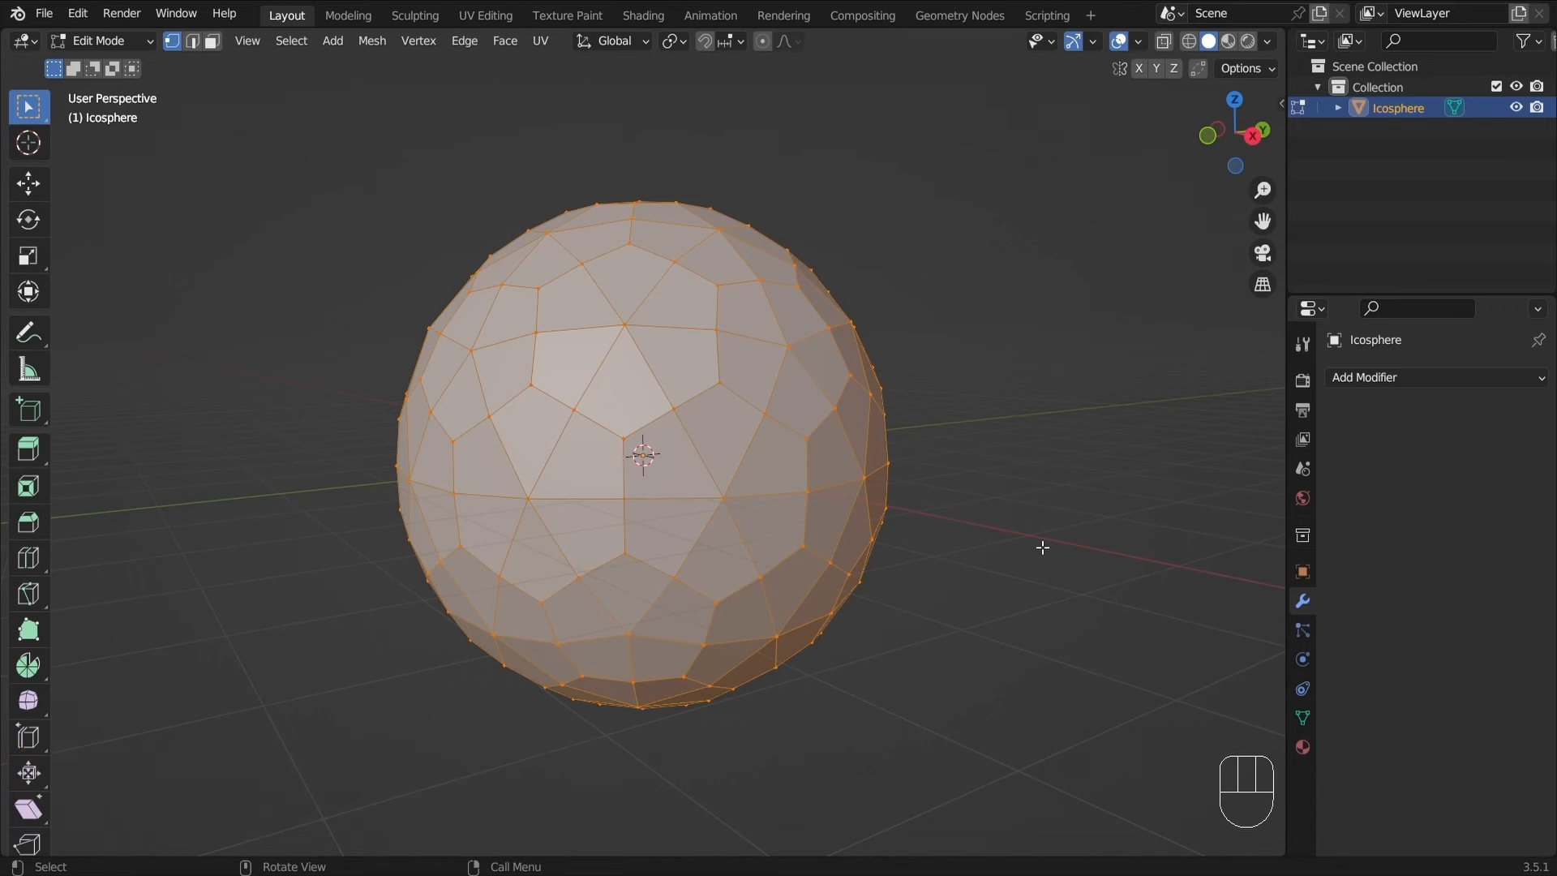
middle_drag(694, 466, 887, 543)
click(974, 522)
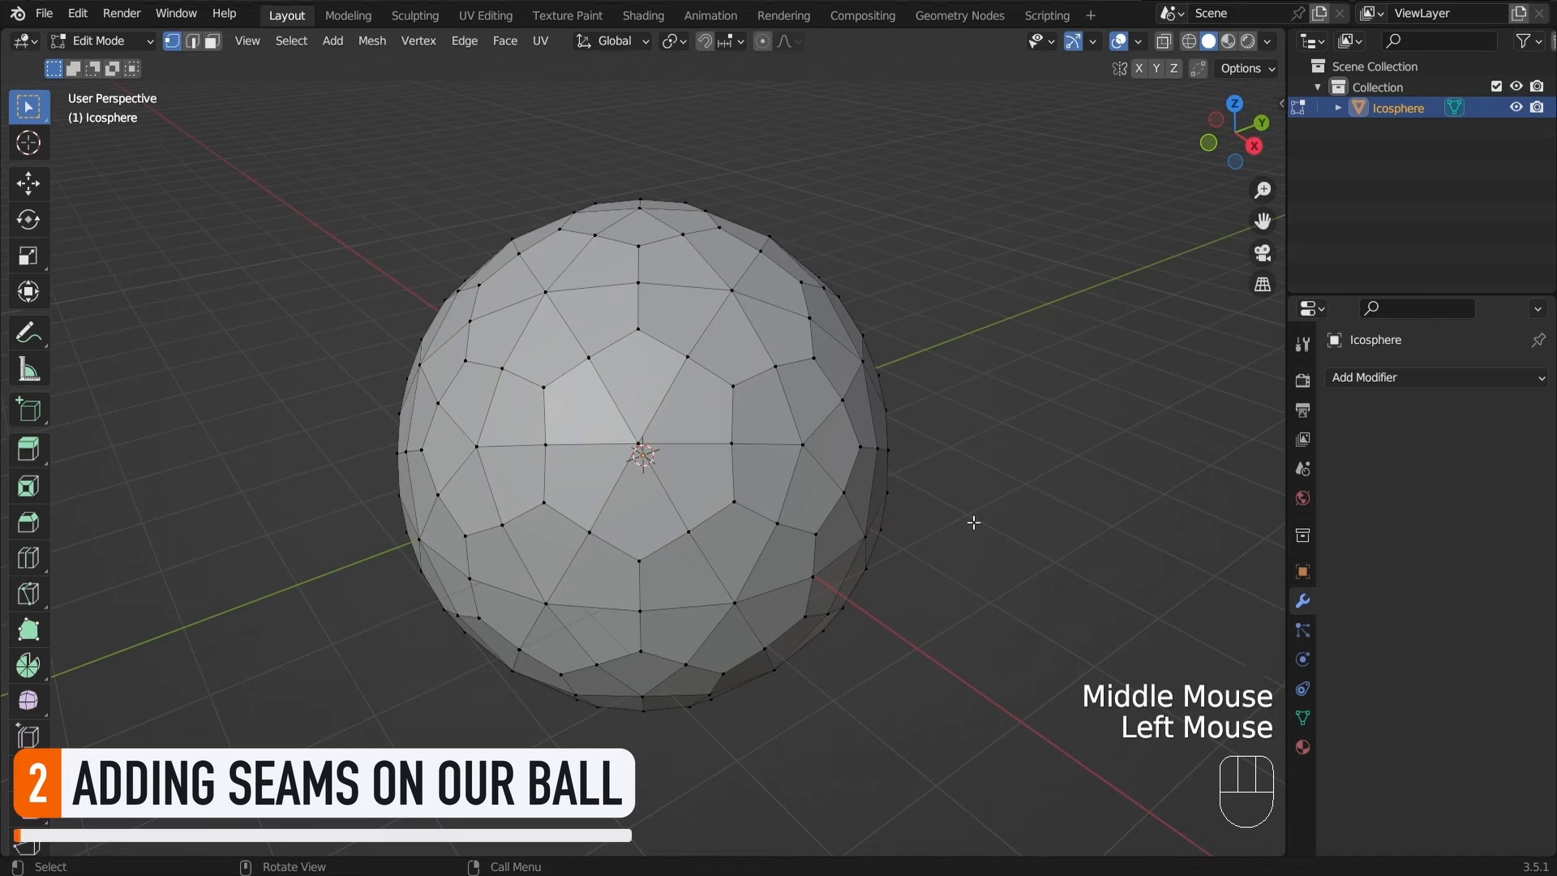
middle_drag(972, 521, 870, 531)
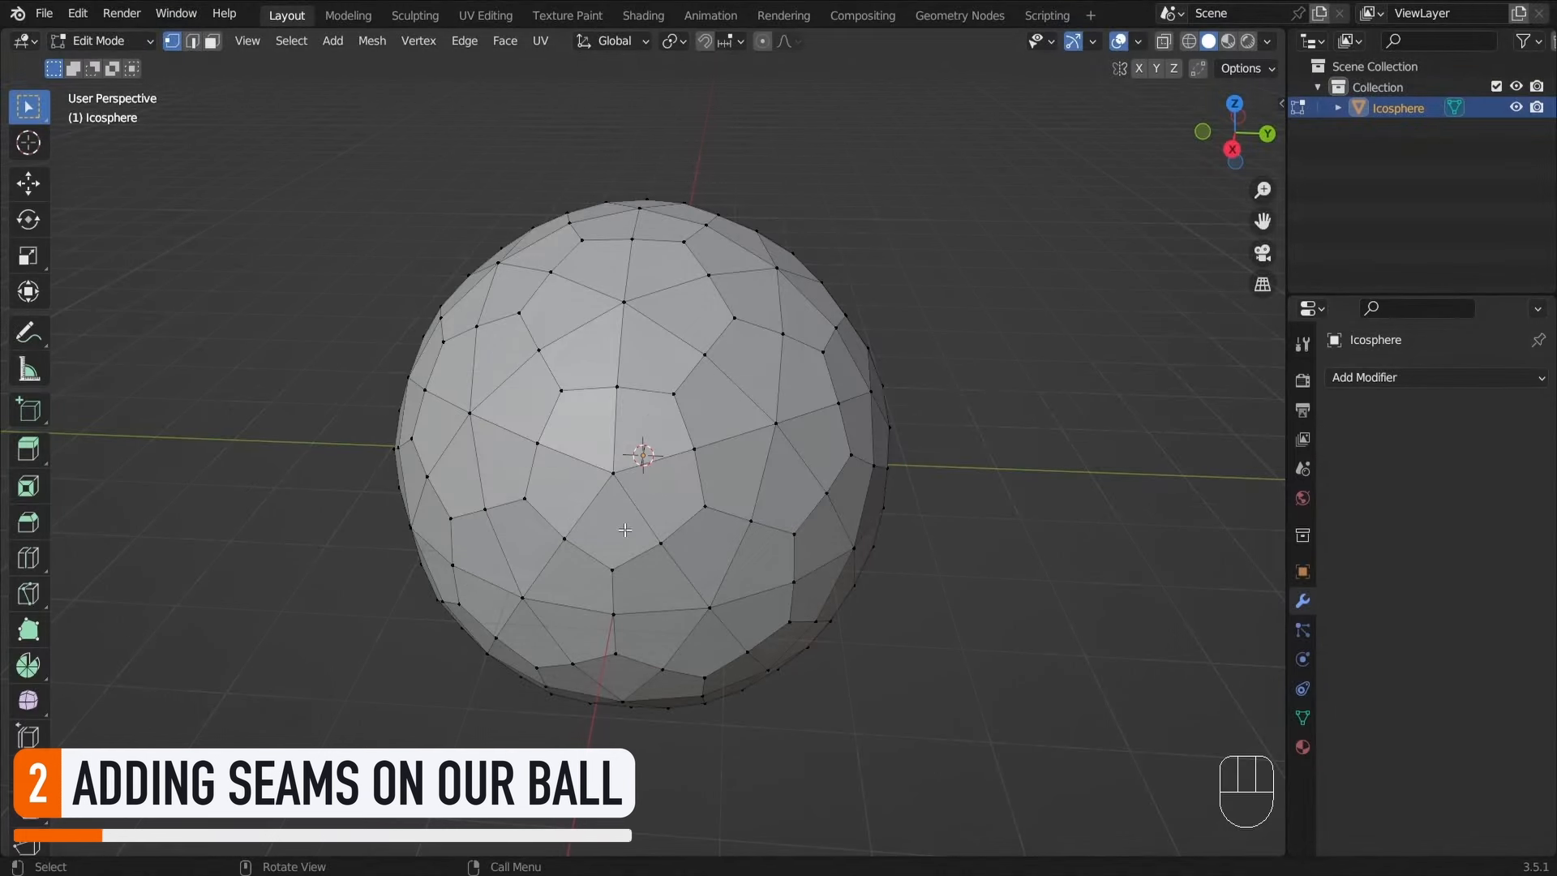
drag(584, 454, 637, 513)
key(shift+g)
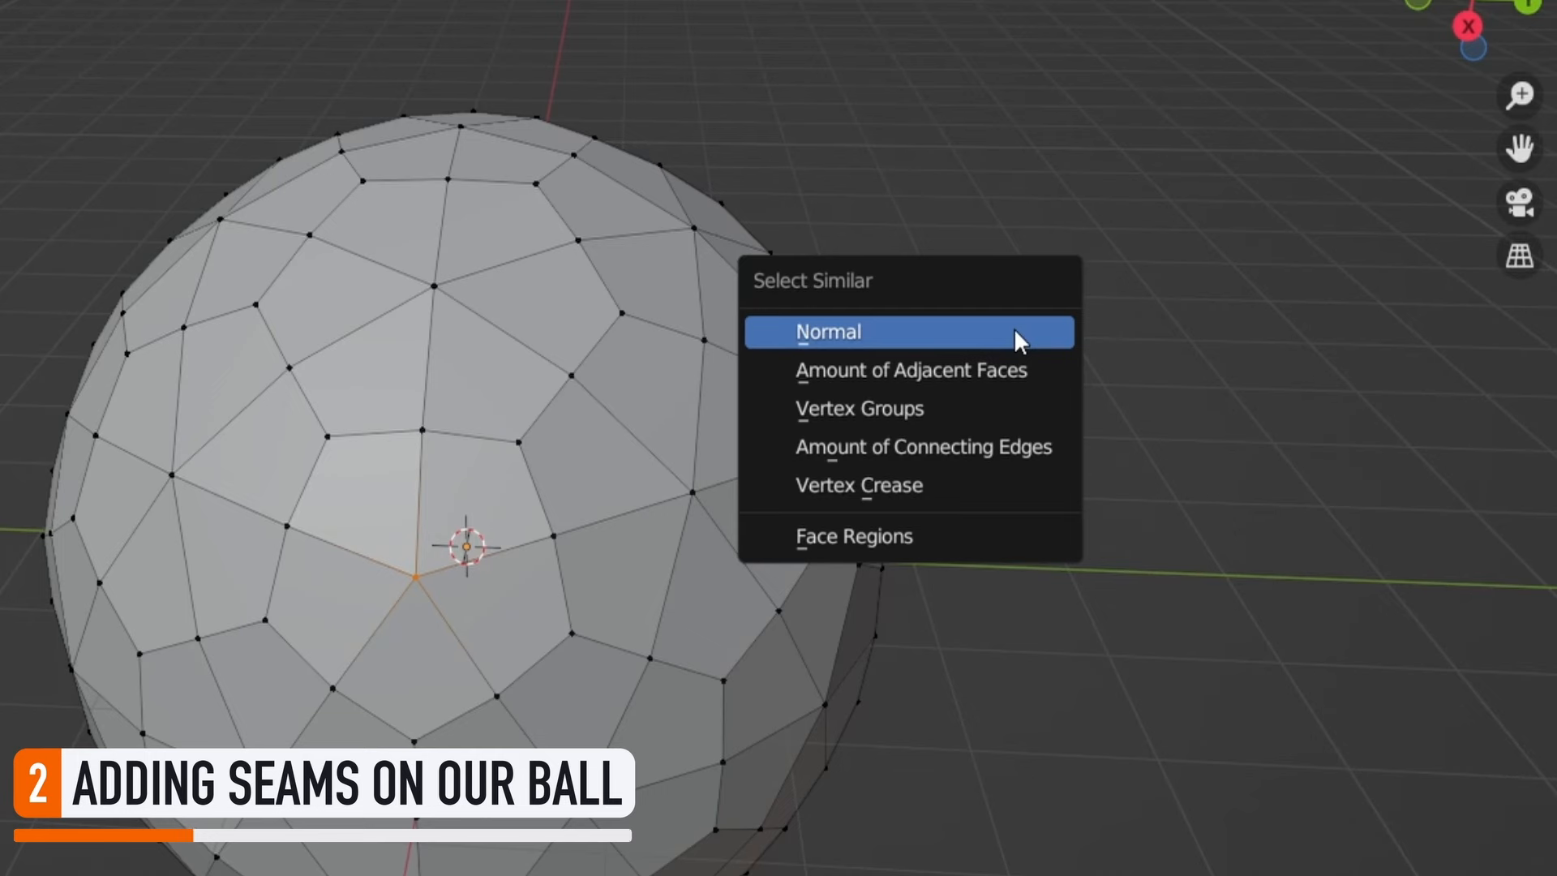
click(1026, 446)
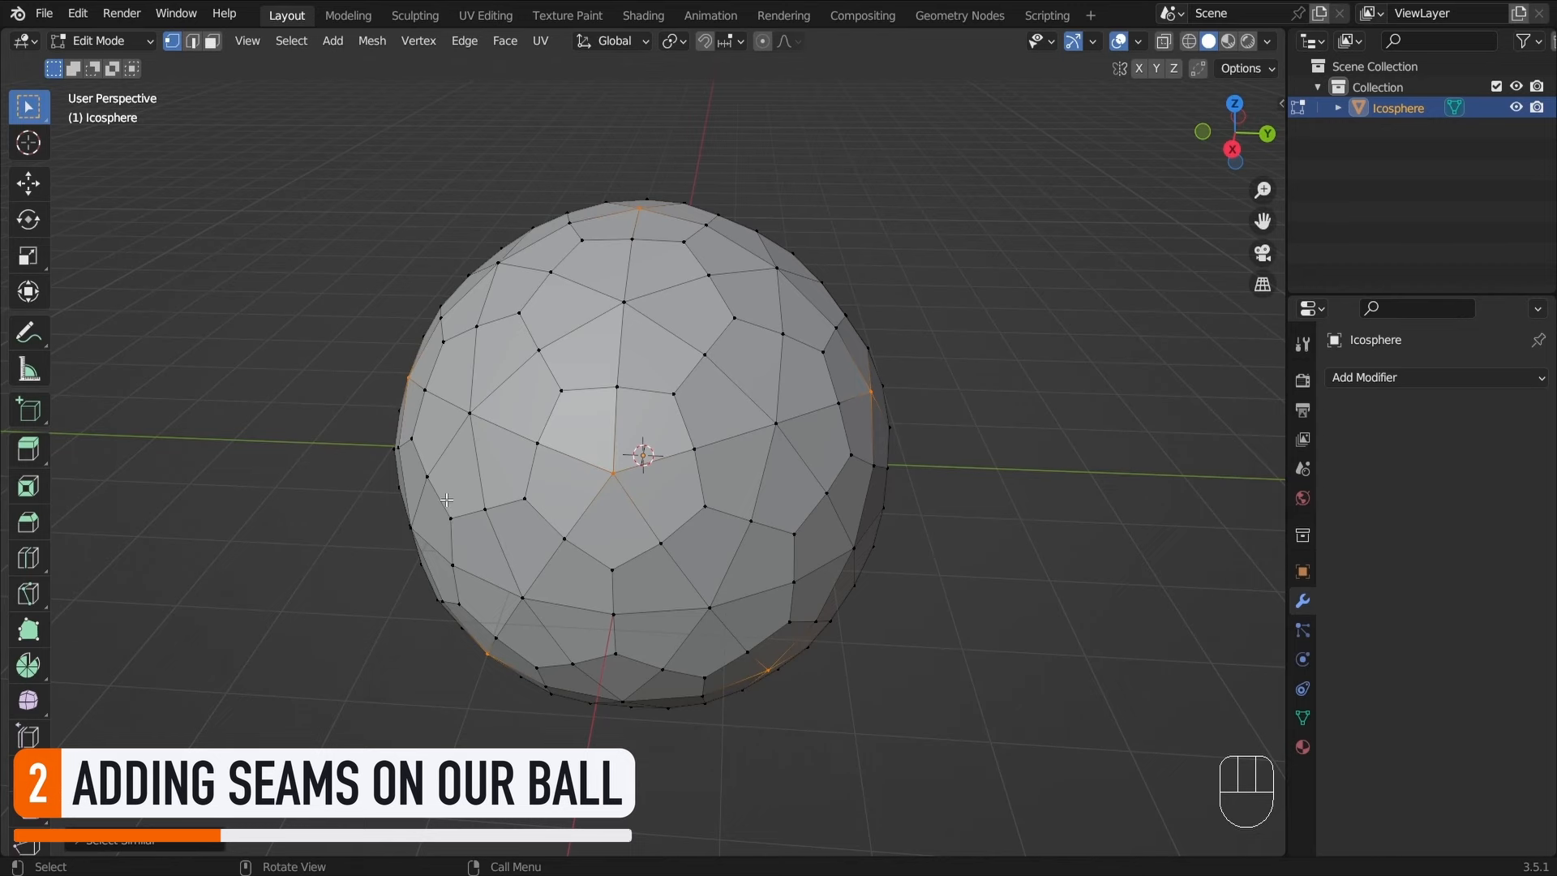
Add a hexagon's centre vertex to the selection and extend it to all similar hexagon centre vertices
middle_drag(453, 501, 770, 437)
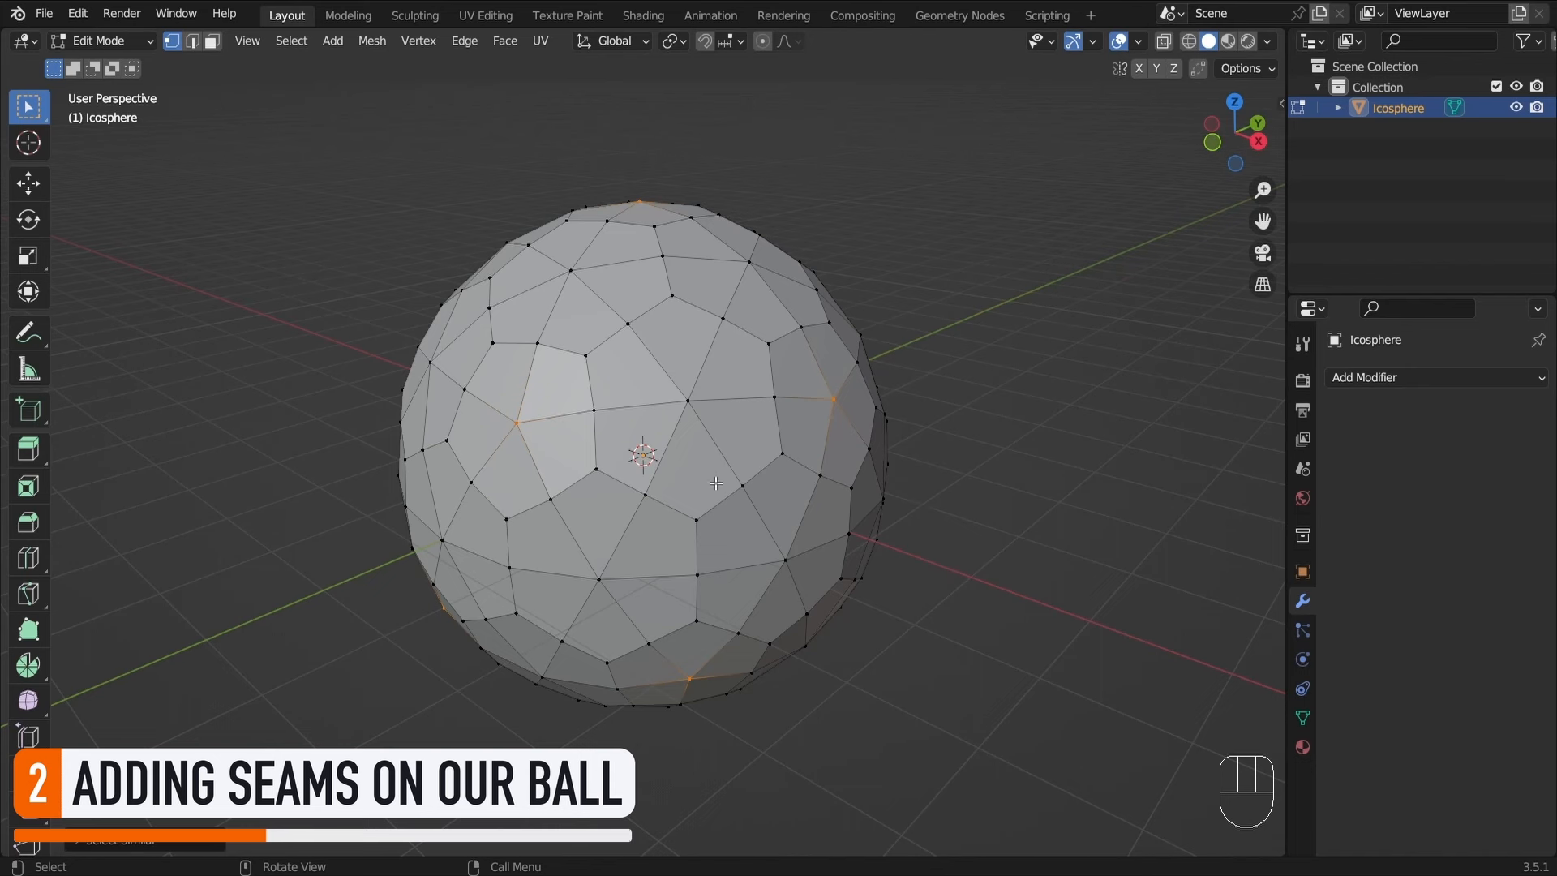
shift+click(690, 405)
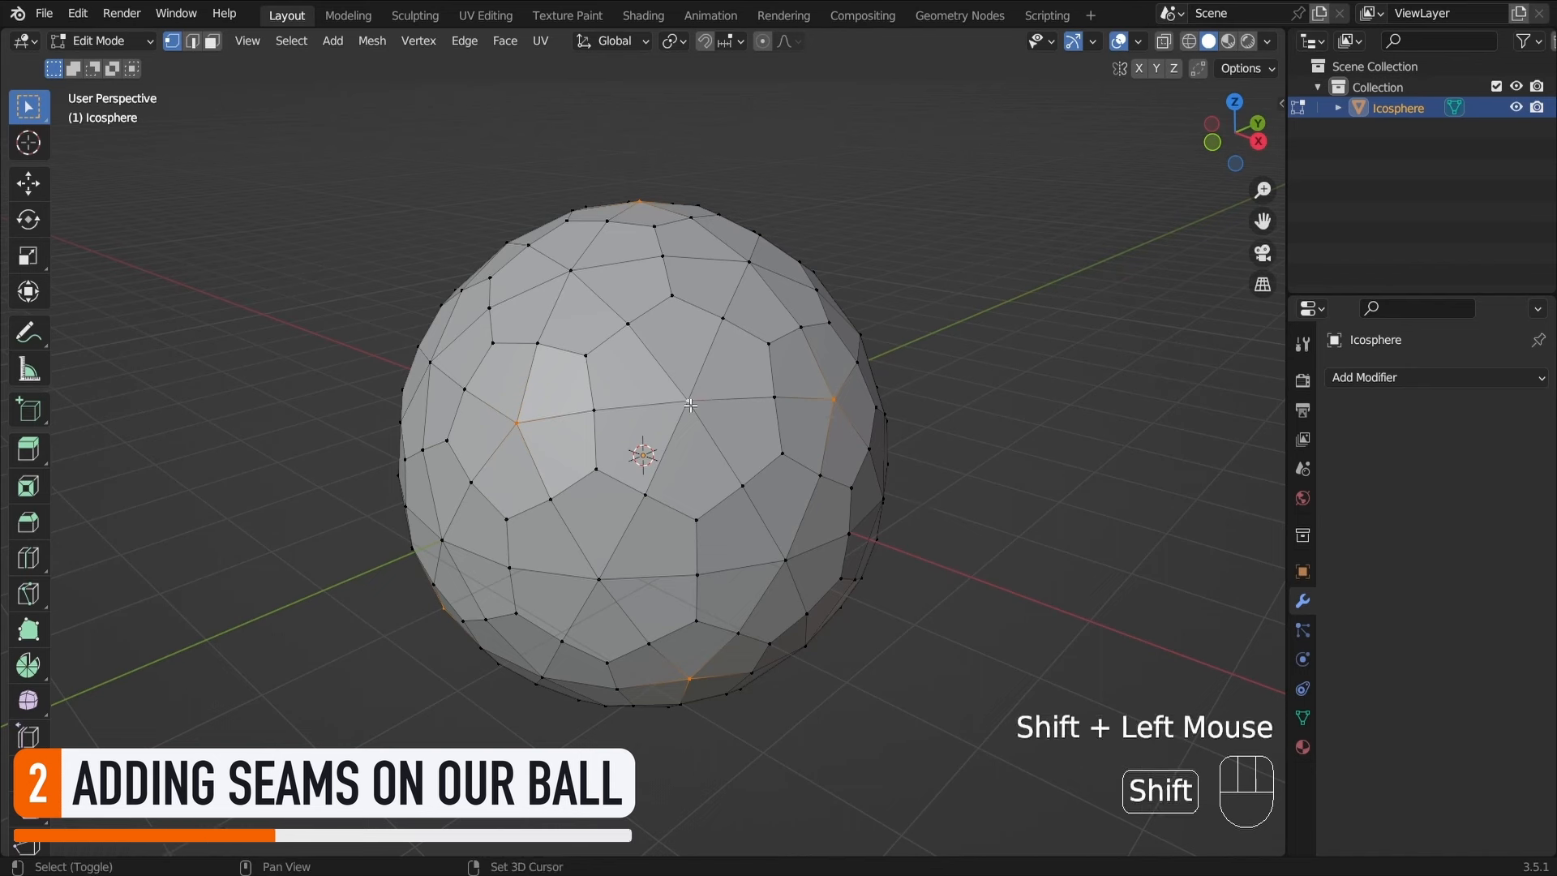
key(shift+g)
click(941, 367)
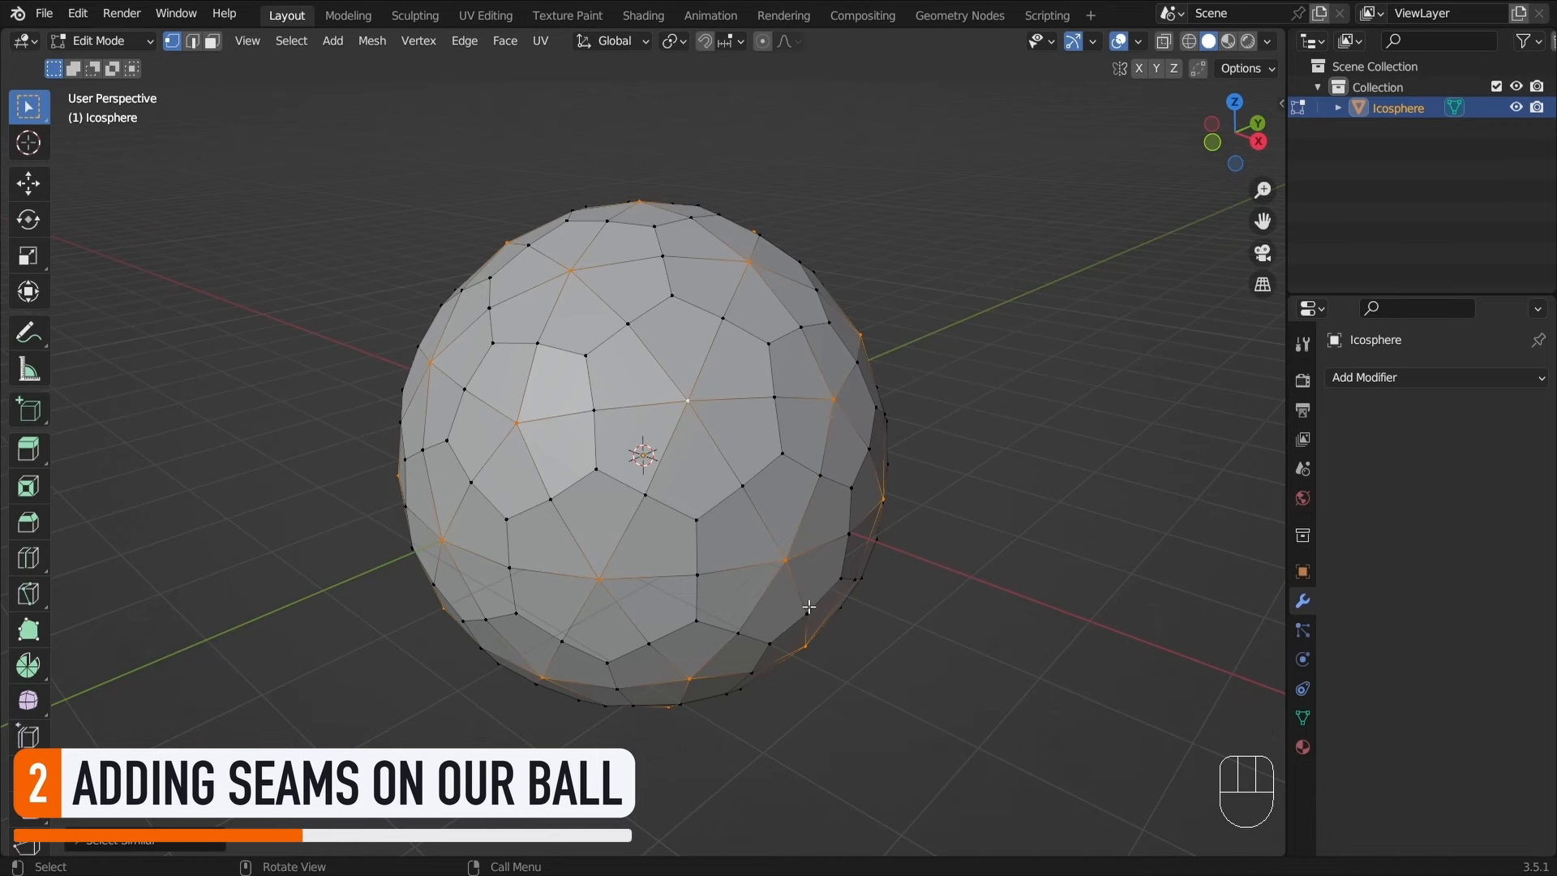
Invert the selection to the pentagon and hexagon outlines and bevel those edges about 0.044 m wide
middle_drag(445, 541, 1035, 474)
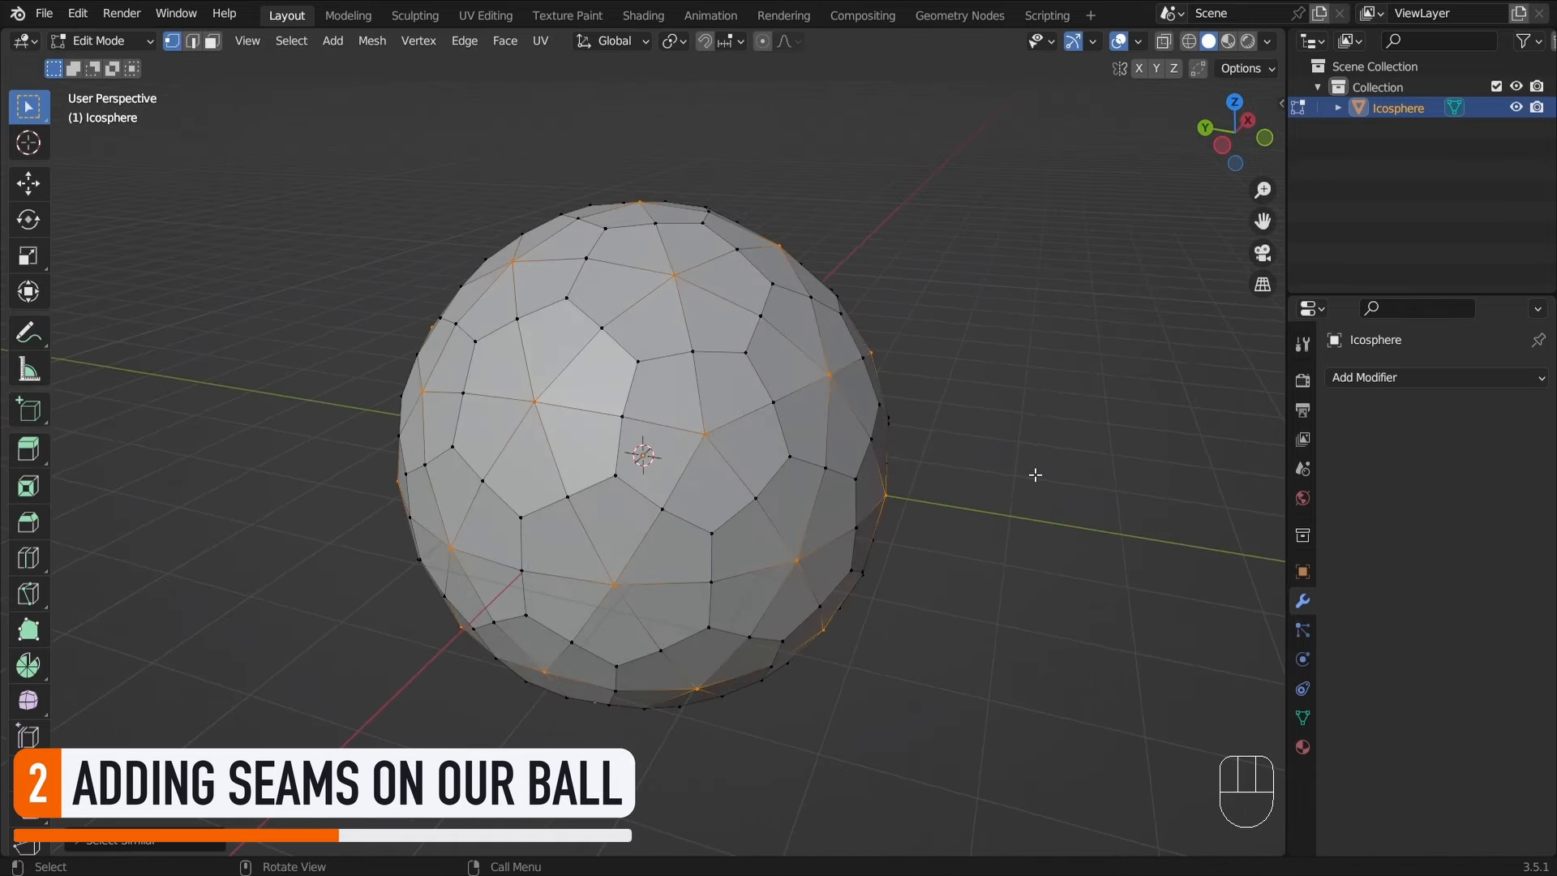
key(ctrl+i)
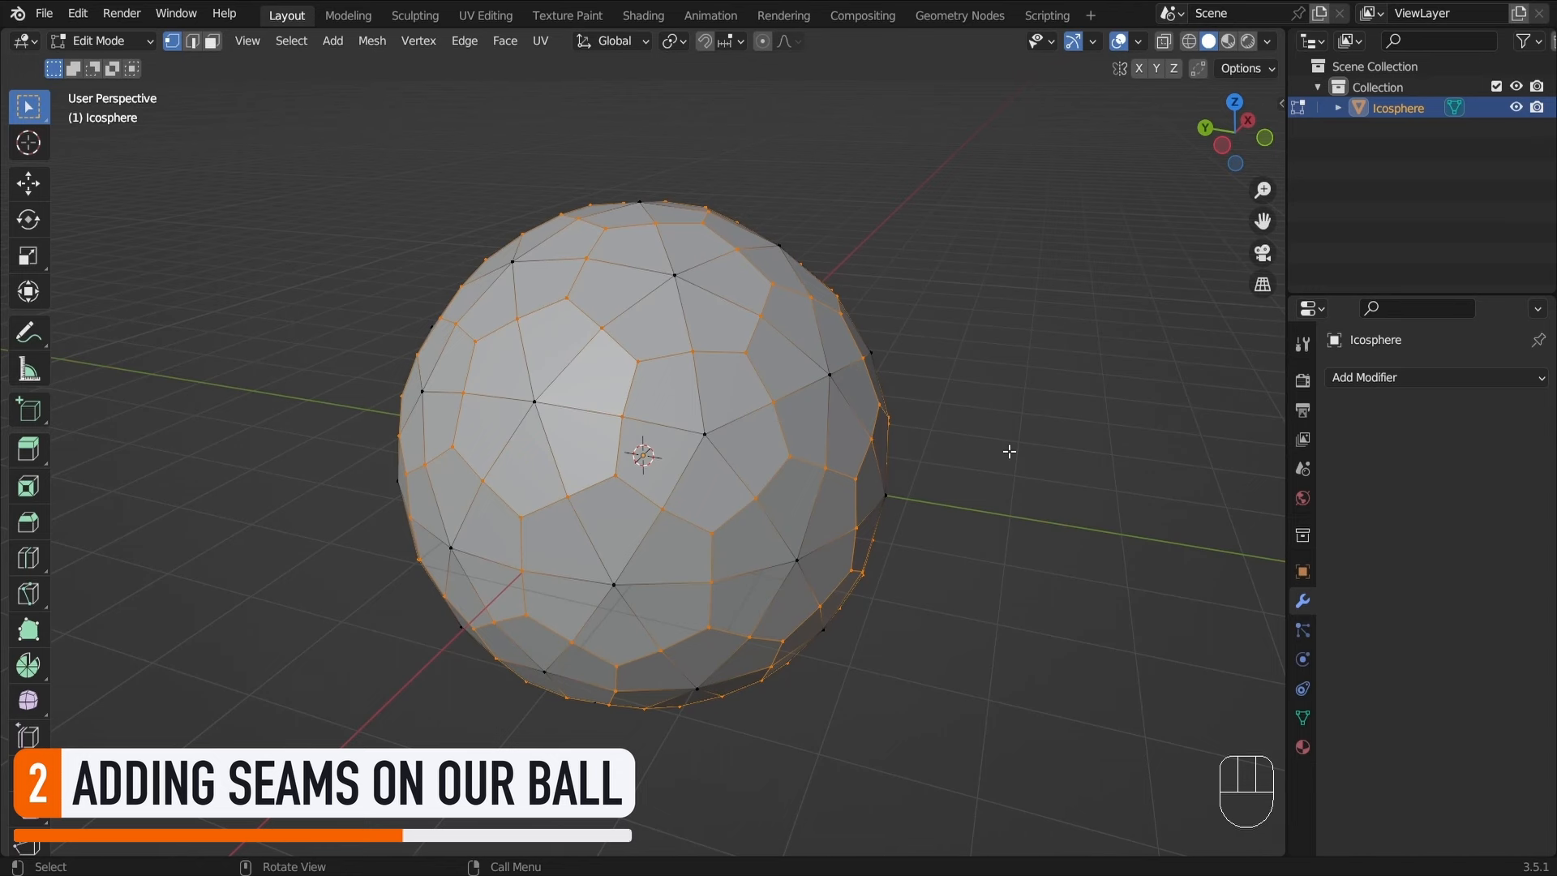
key(ctrl)
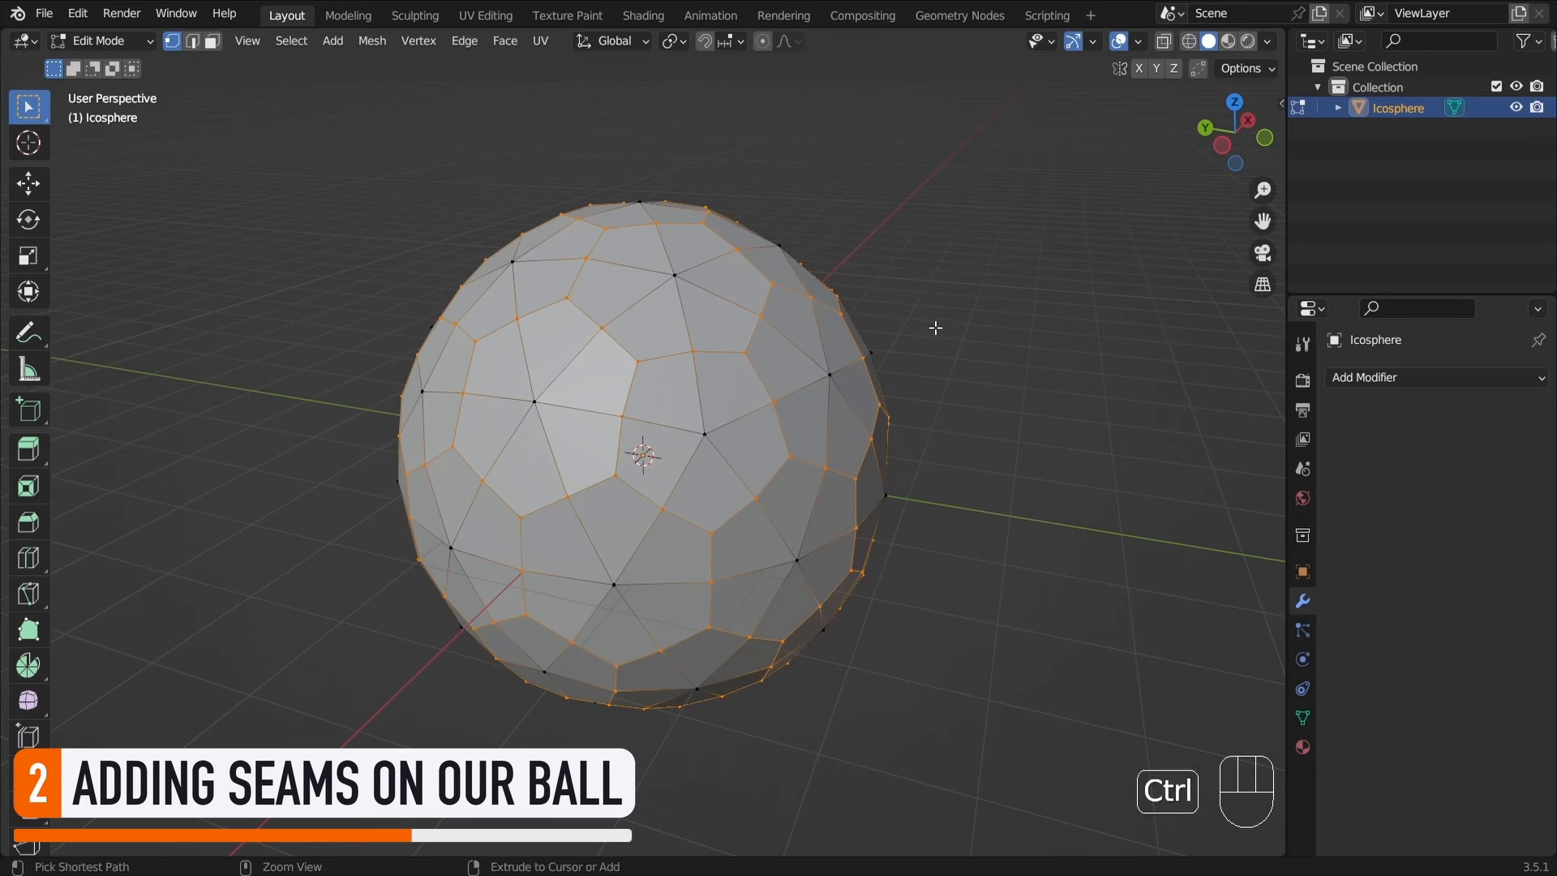
key(ctrl+b)
key(shift)
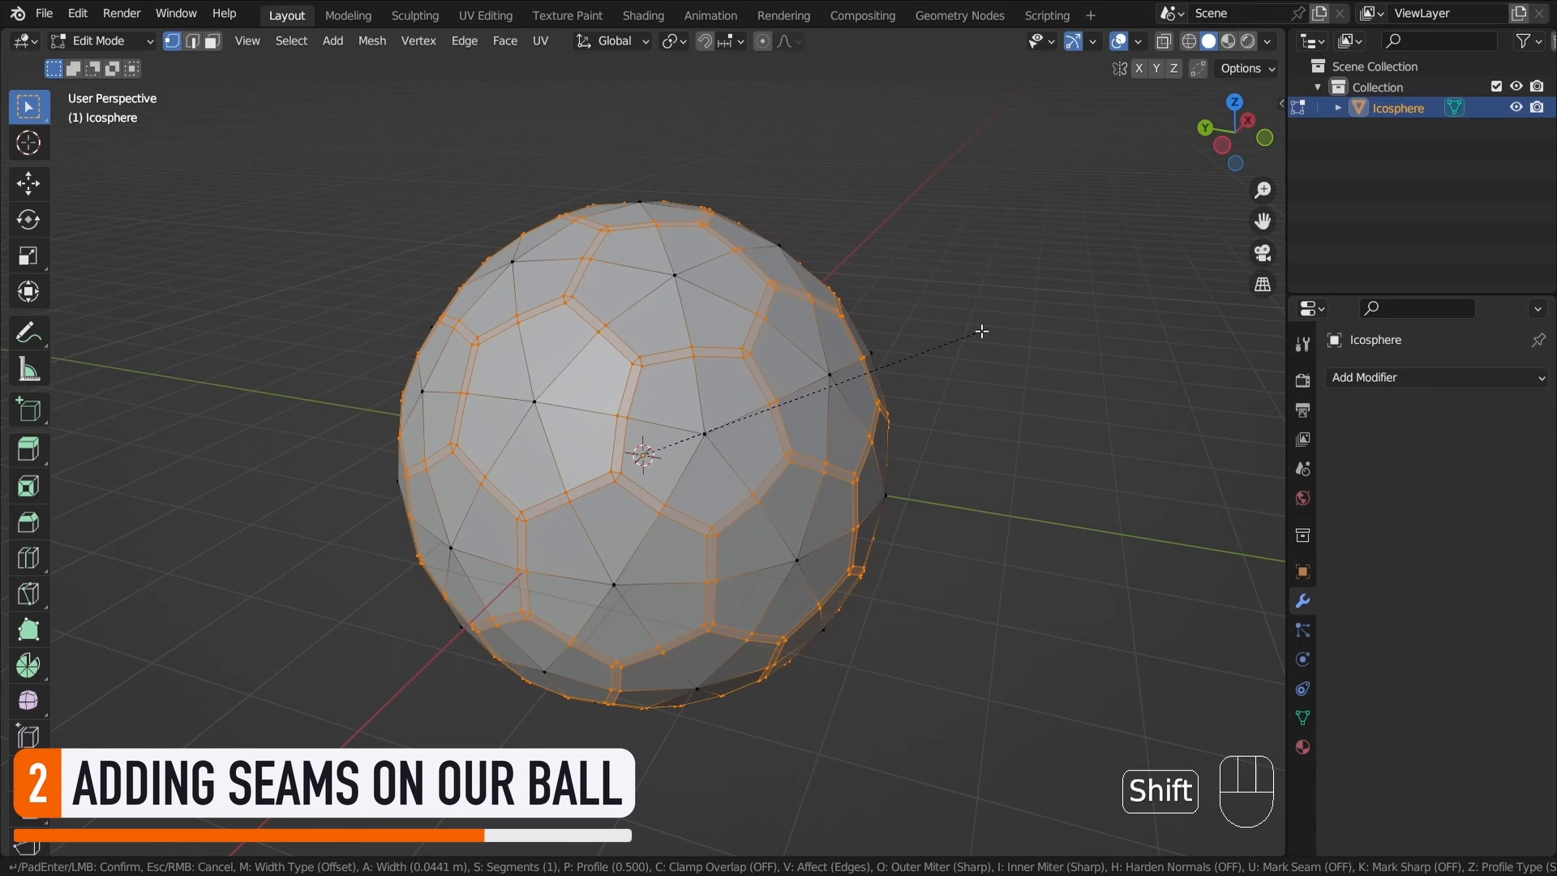
click(981, 332)
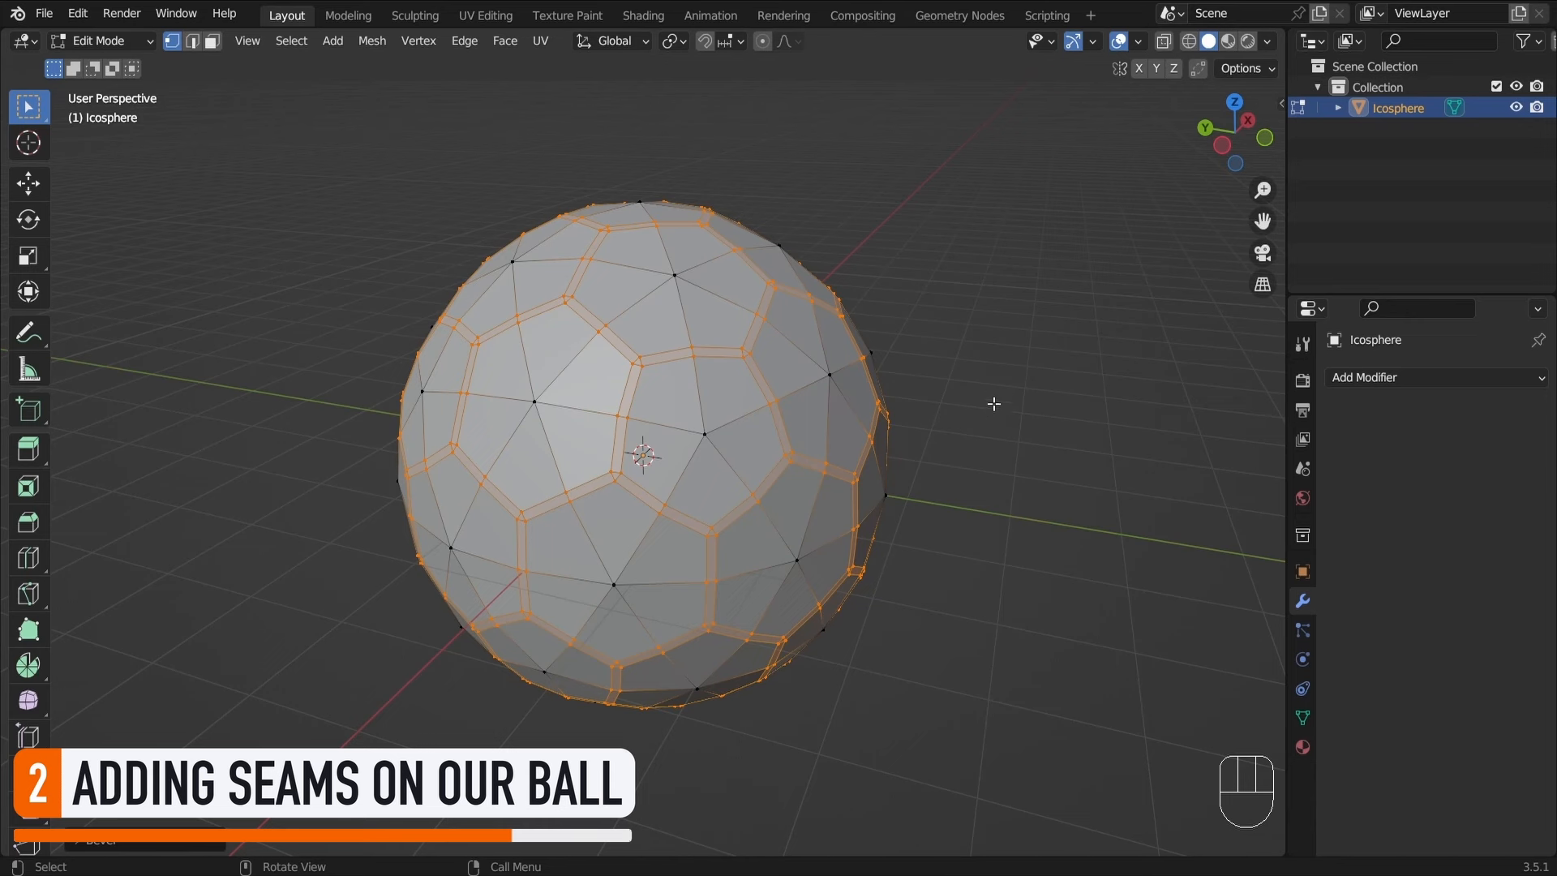
Extrude the beveled outline faces along their normals slightly into the ball to form recessed seams
key(alt+e)
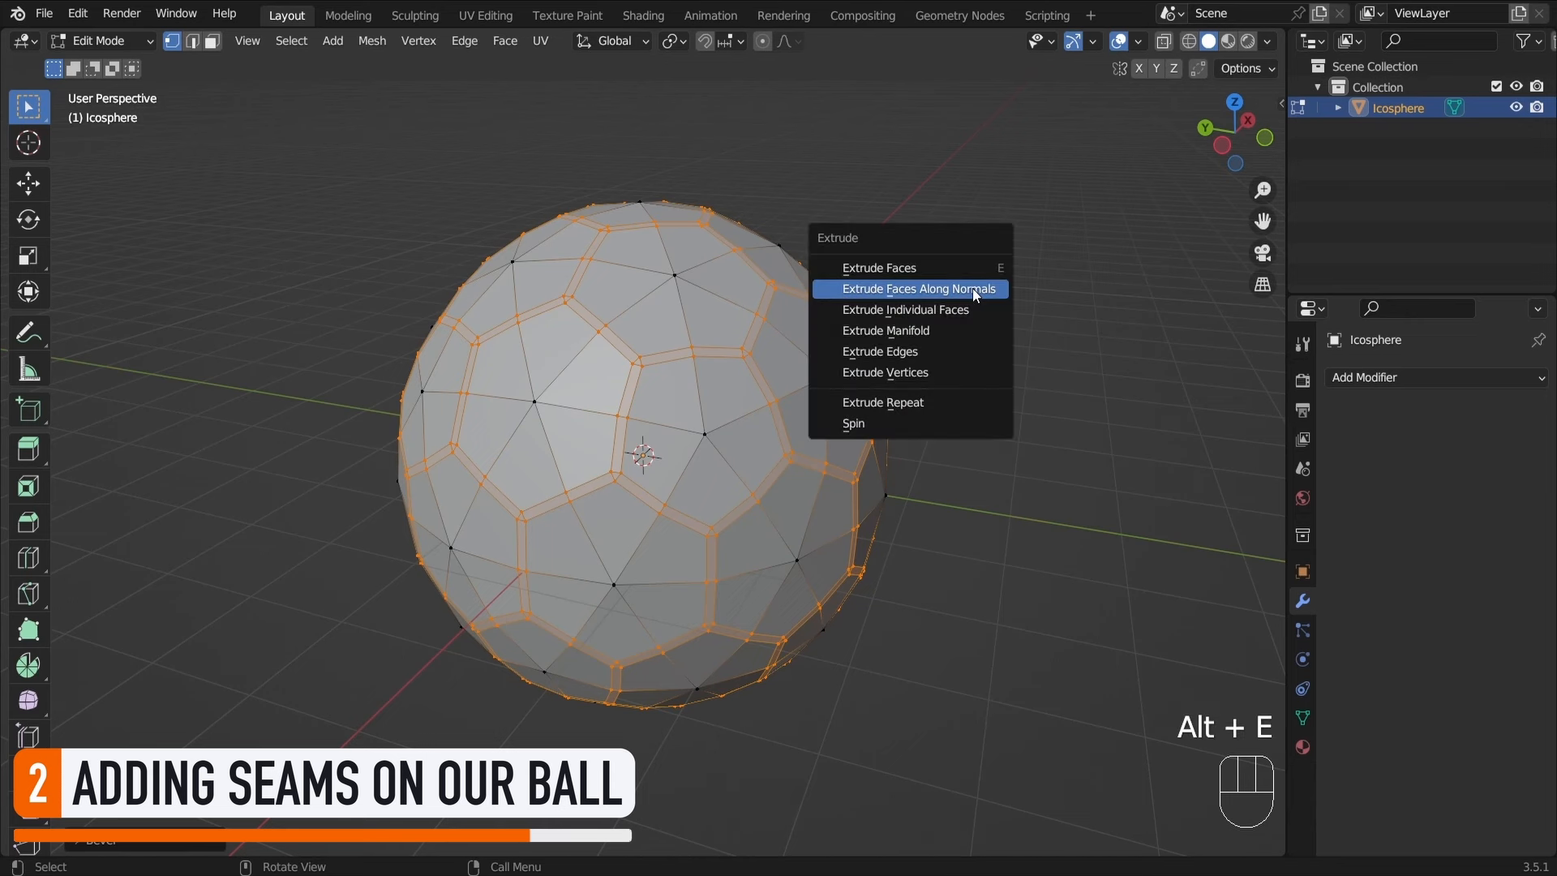
click(972, 289)
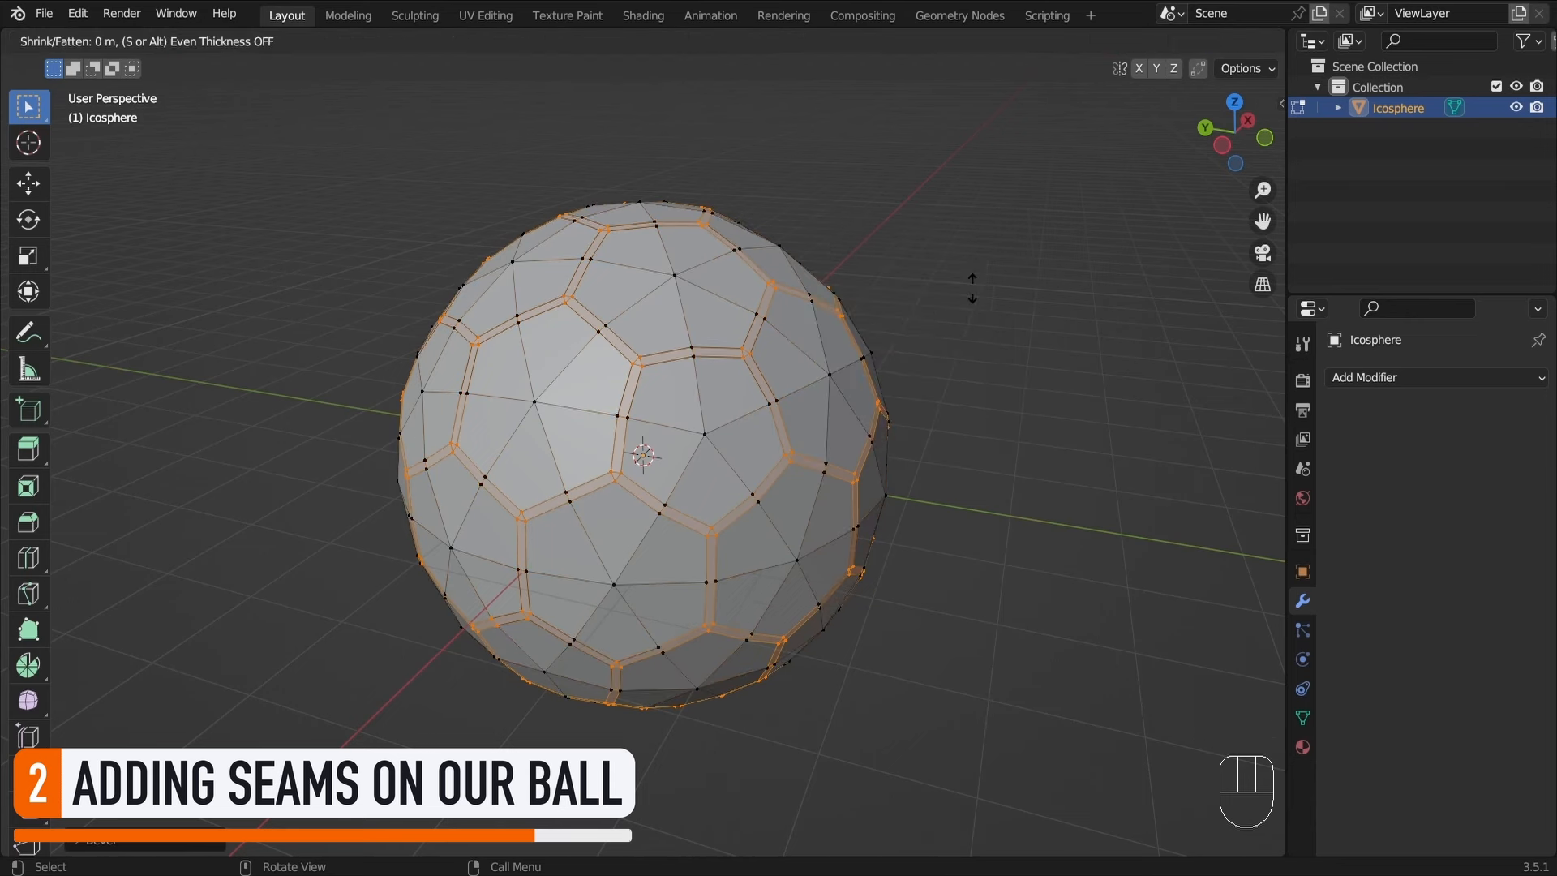
click(962, 331)
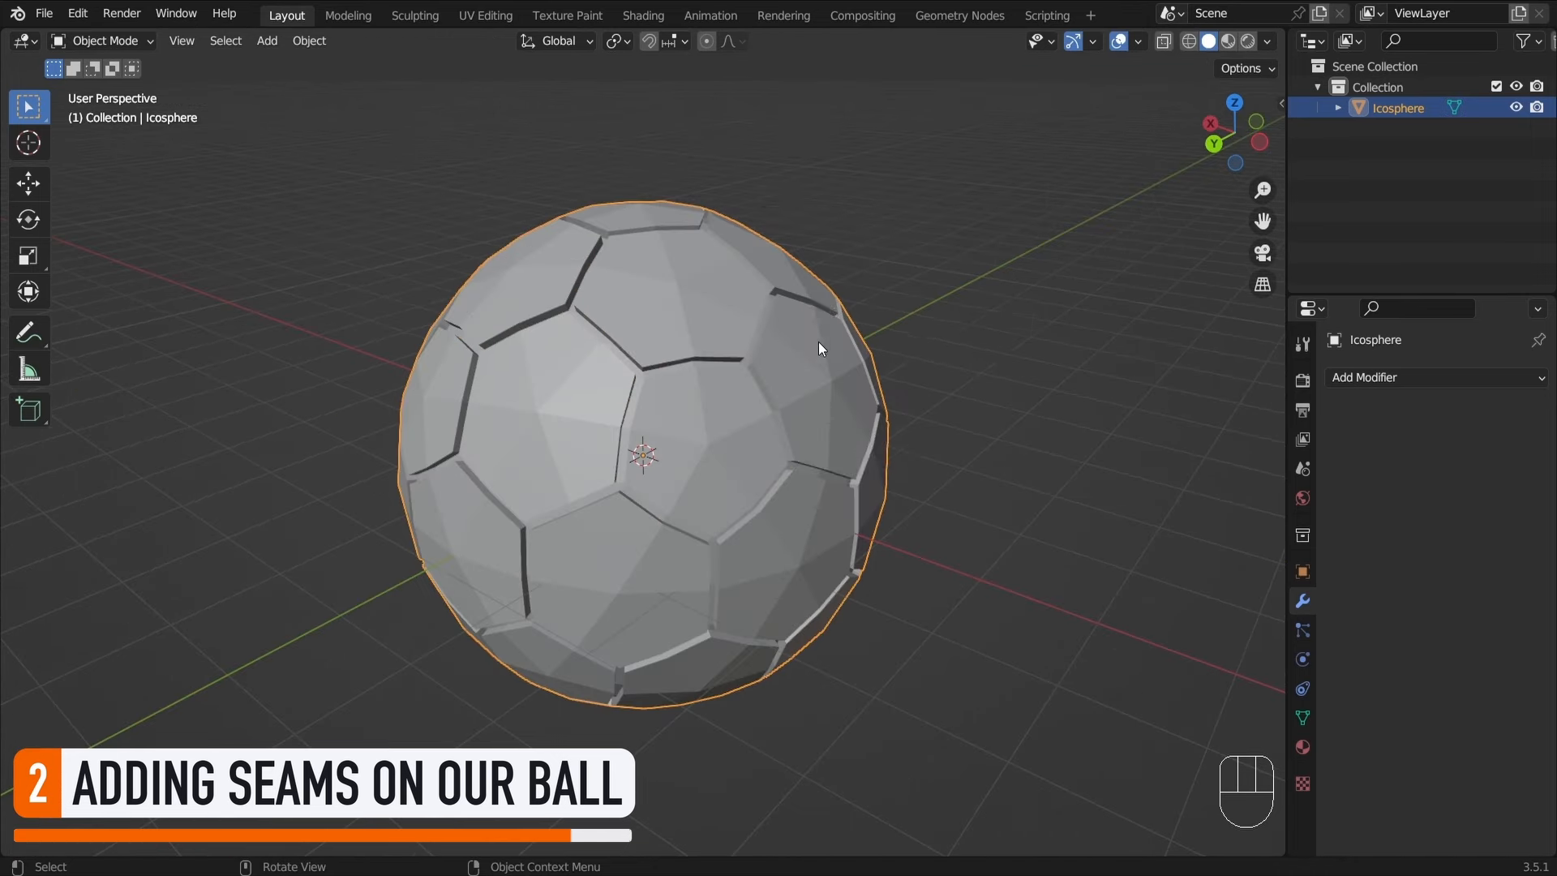
Switch the viewport to Material Preview shading and apply Shade Auto Smooth to the ball
key(z)
click(825, 439)
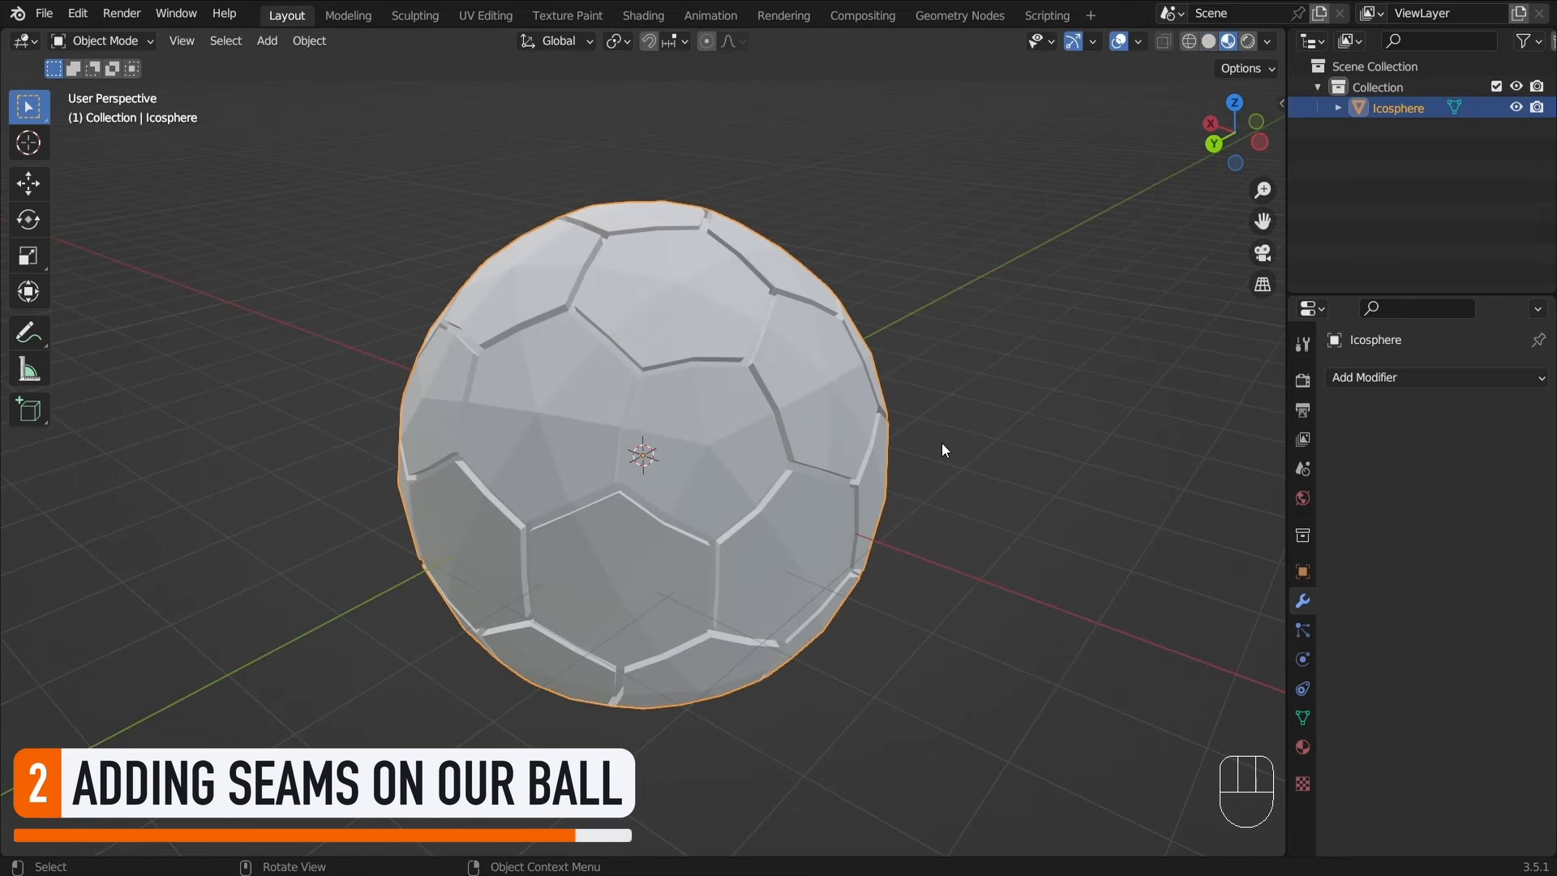
key(F3)
text(shade a)
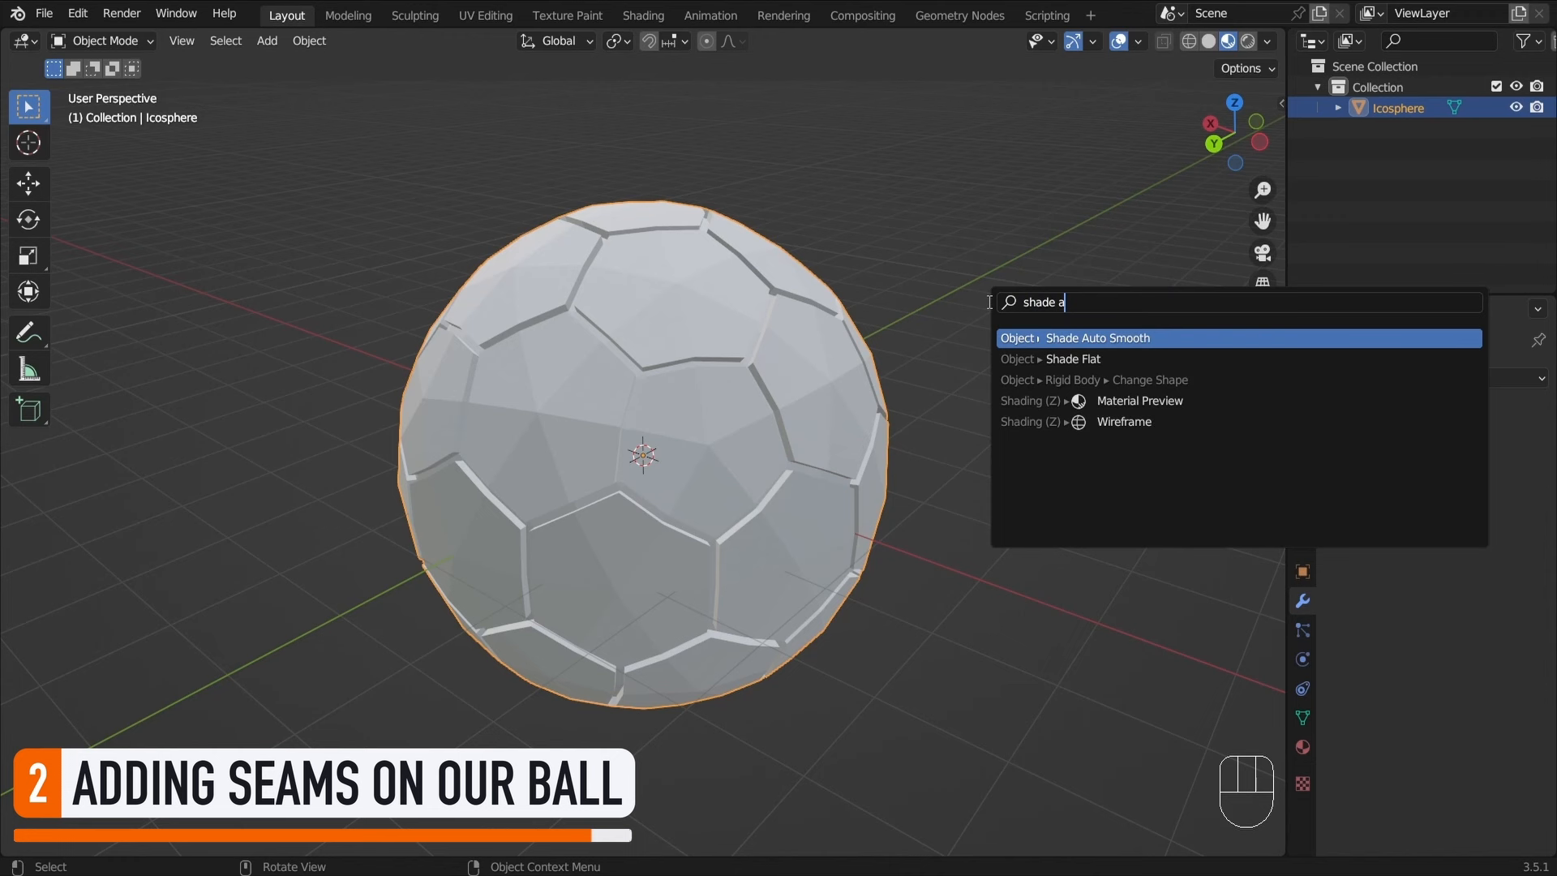
key(Return)
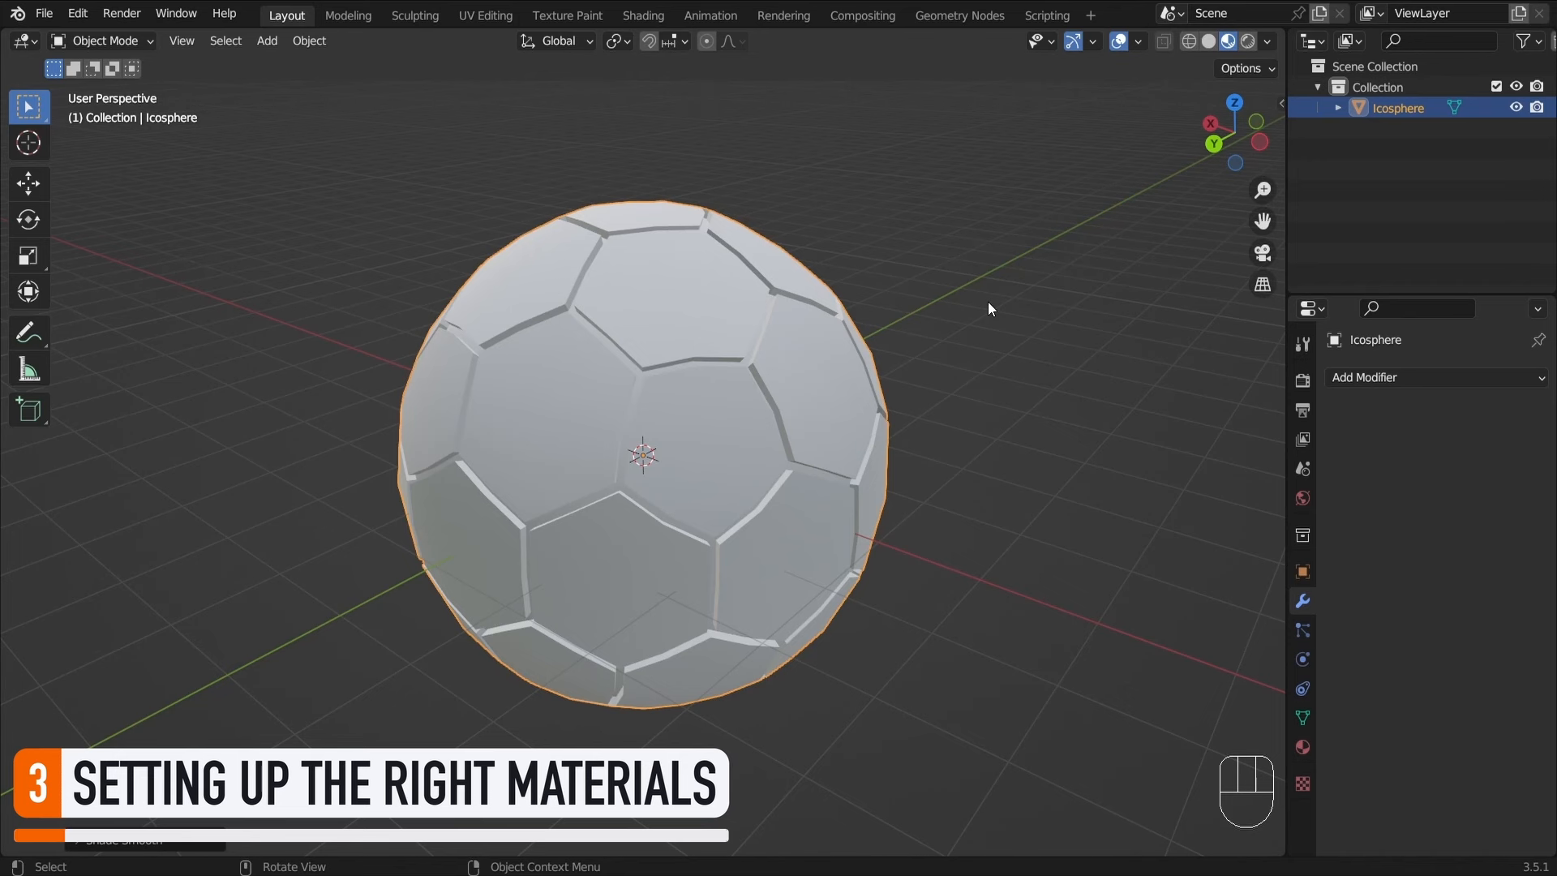
Rename the ball's existing material to White
click(1302, 746)
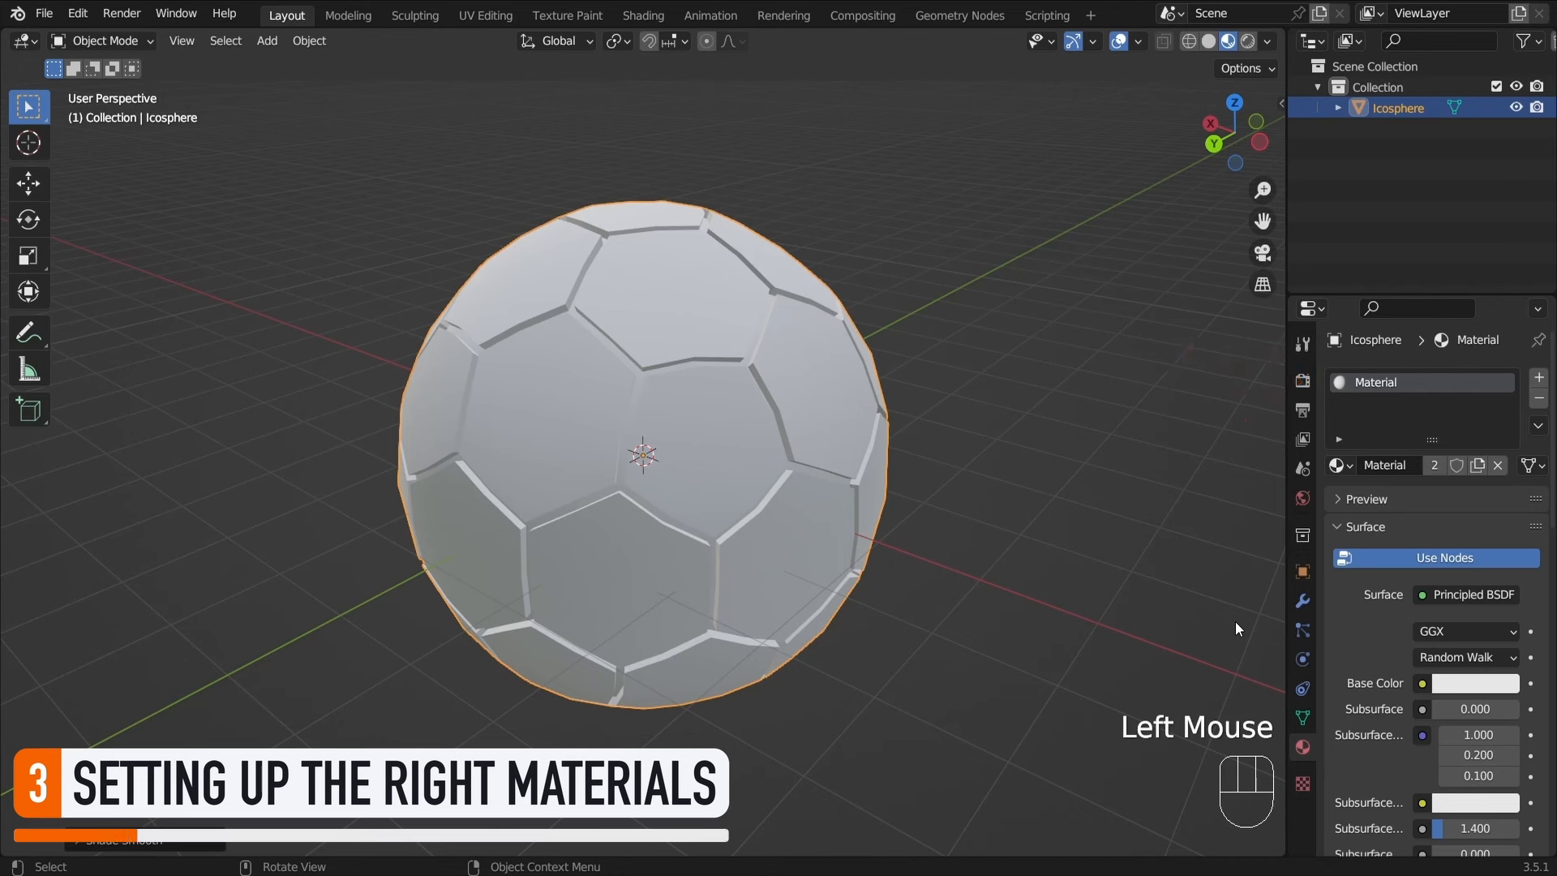
click(1394, 466)
text(White)
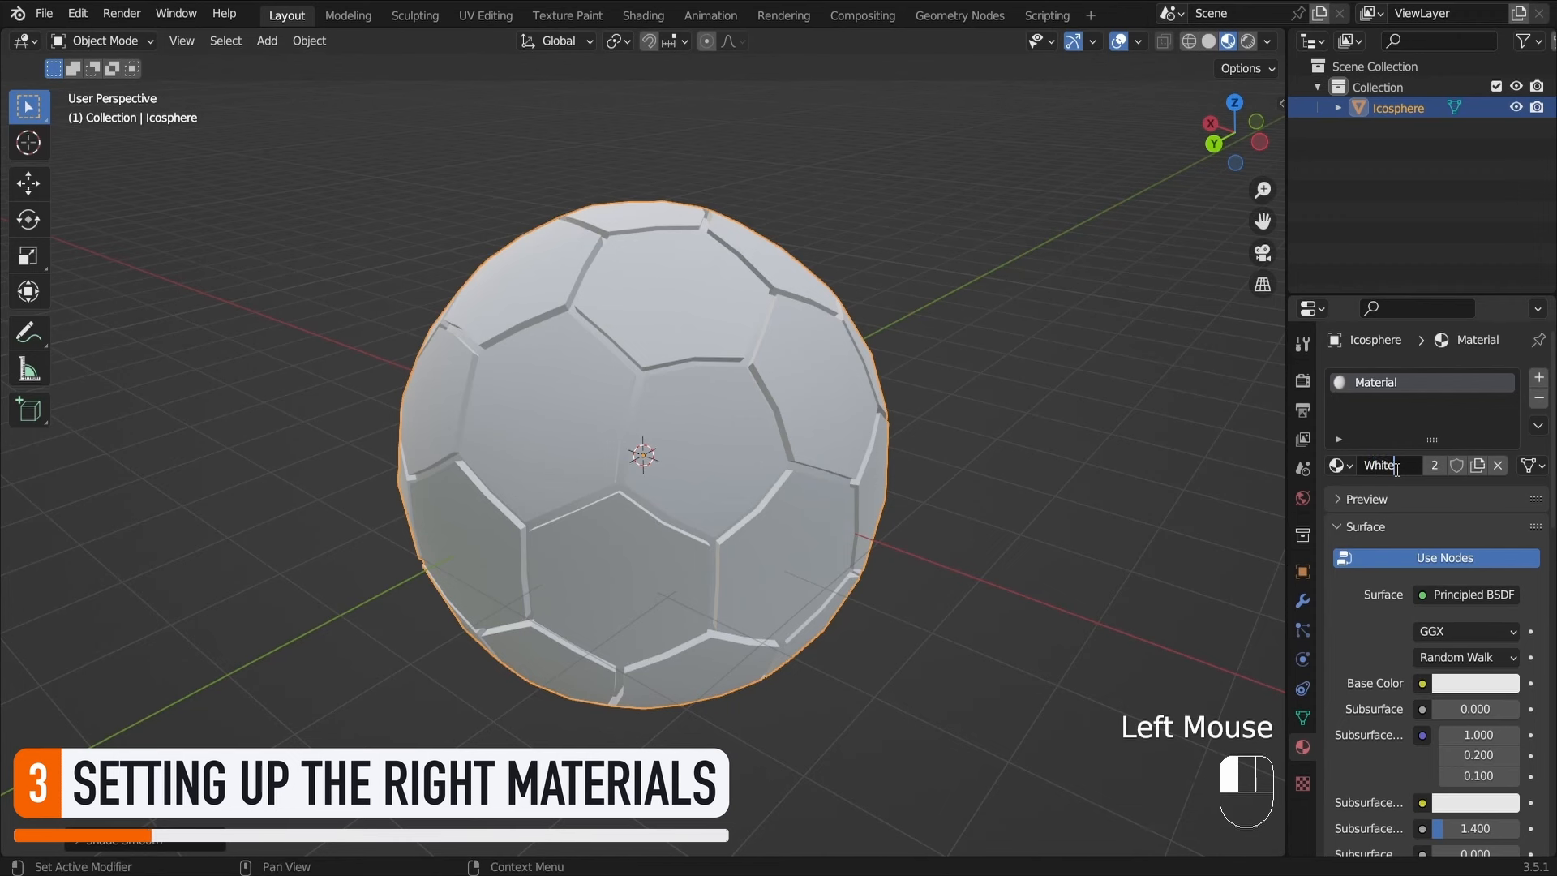
click(1396, 469)
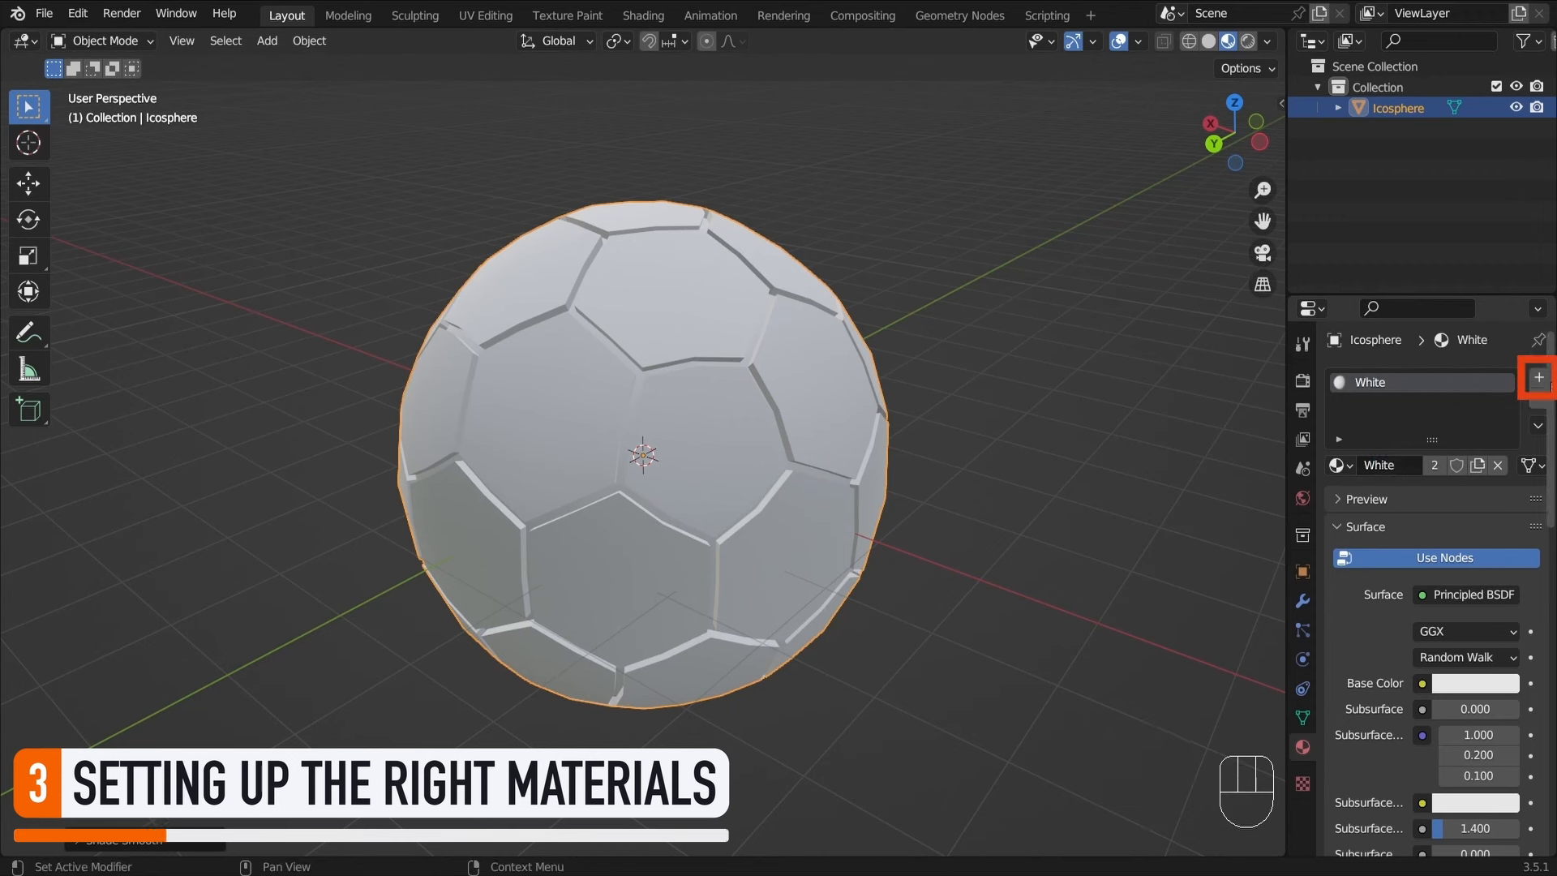
Add a second material slot with a new material named Black and set its base color to black
click(1538, 377)
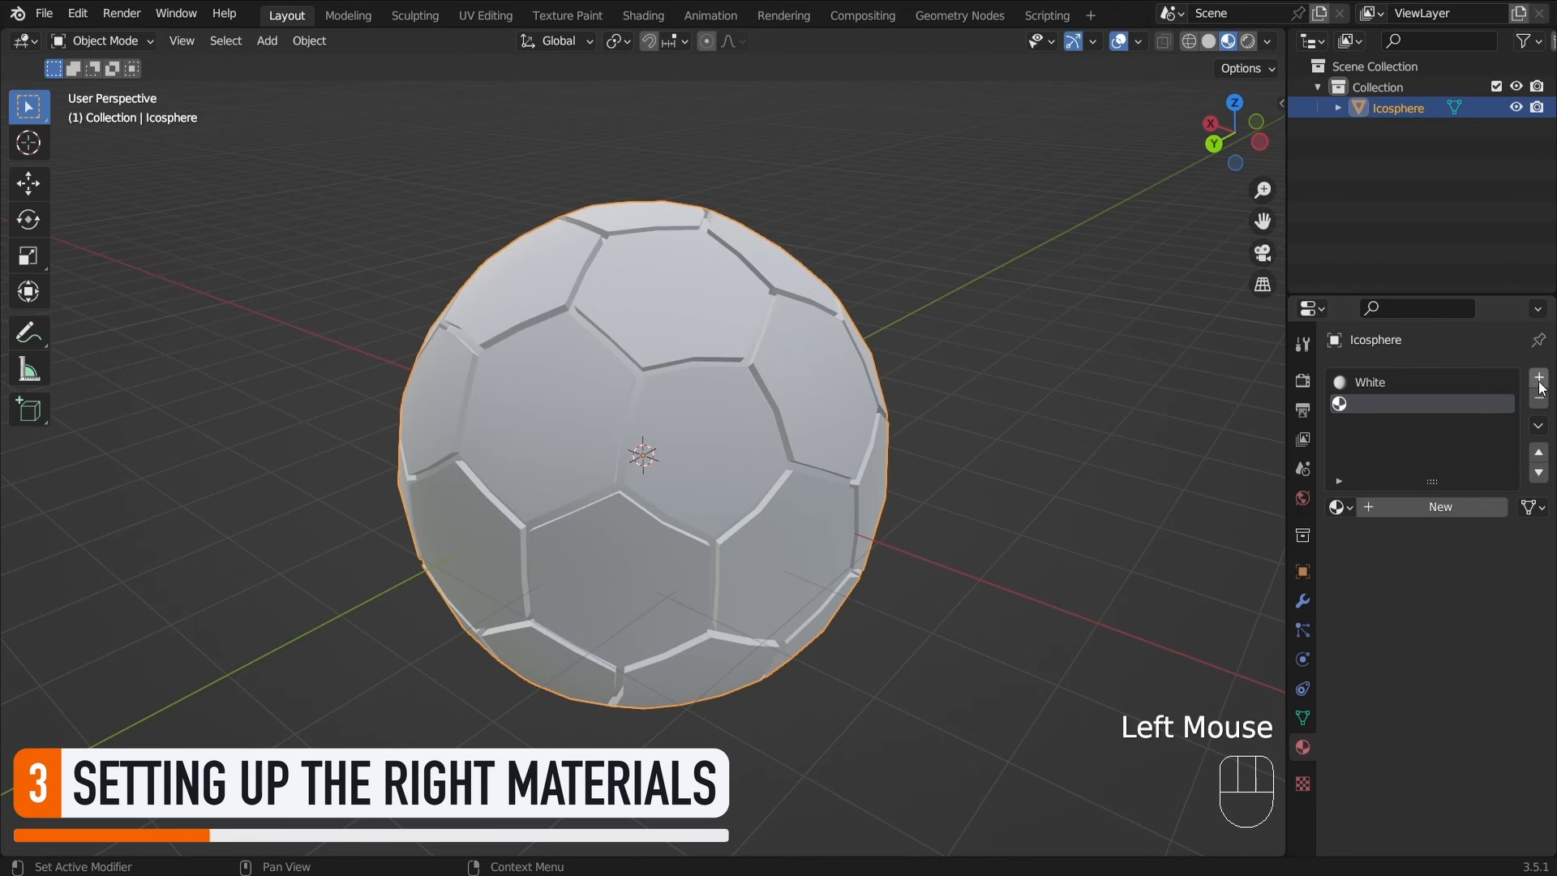
click(1403, 506)
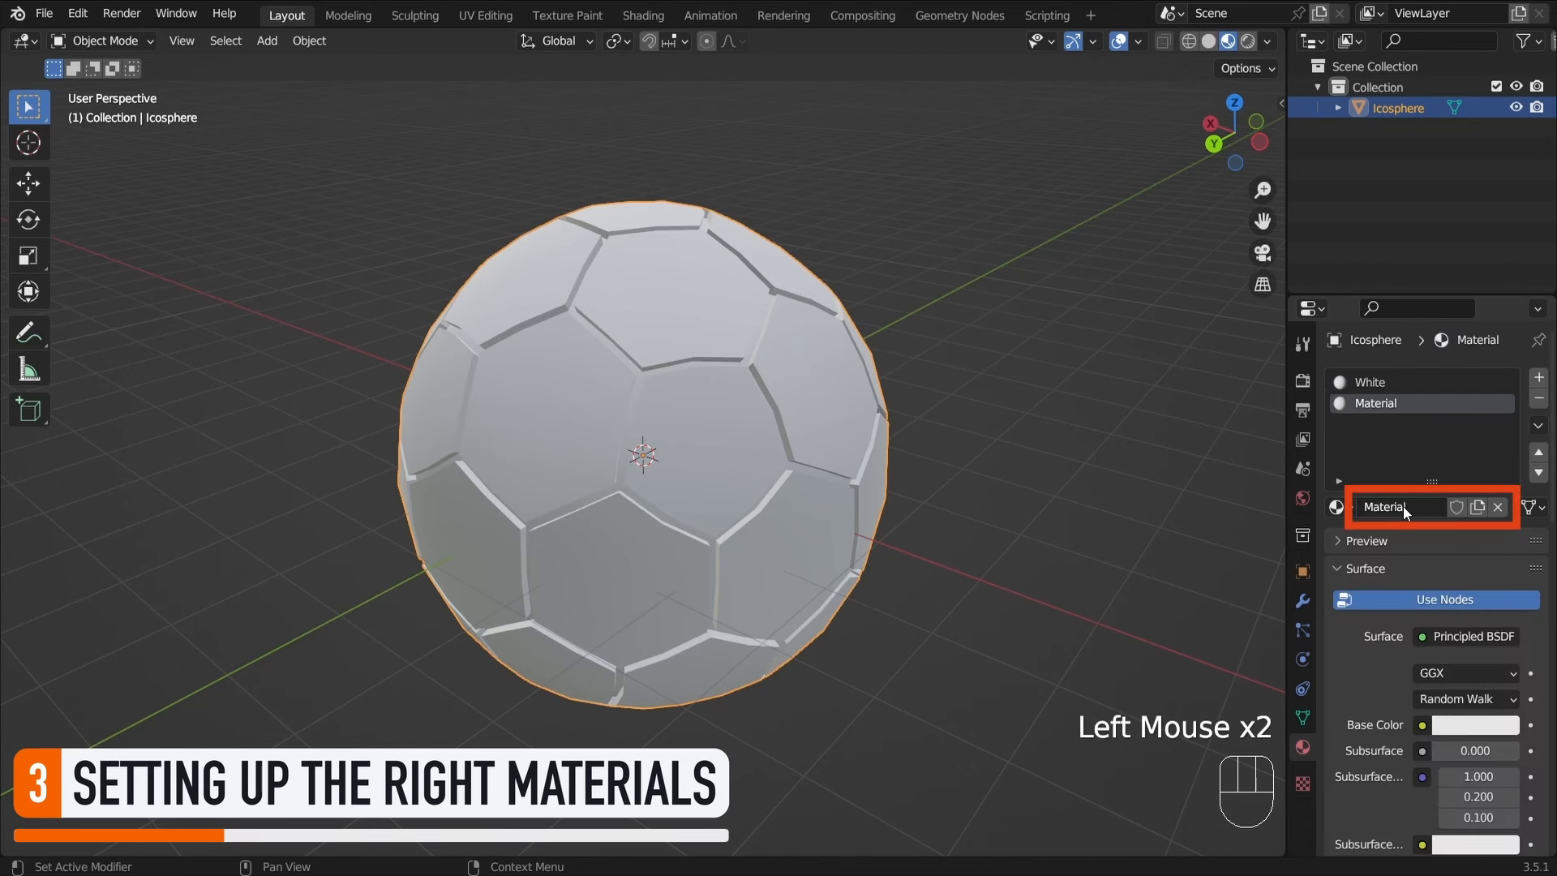
click(1403, 506)
text(Black)
key(Return)
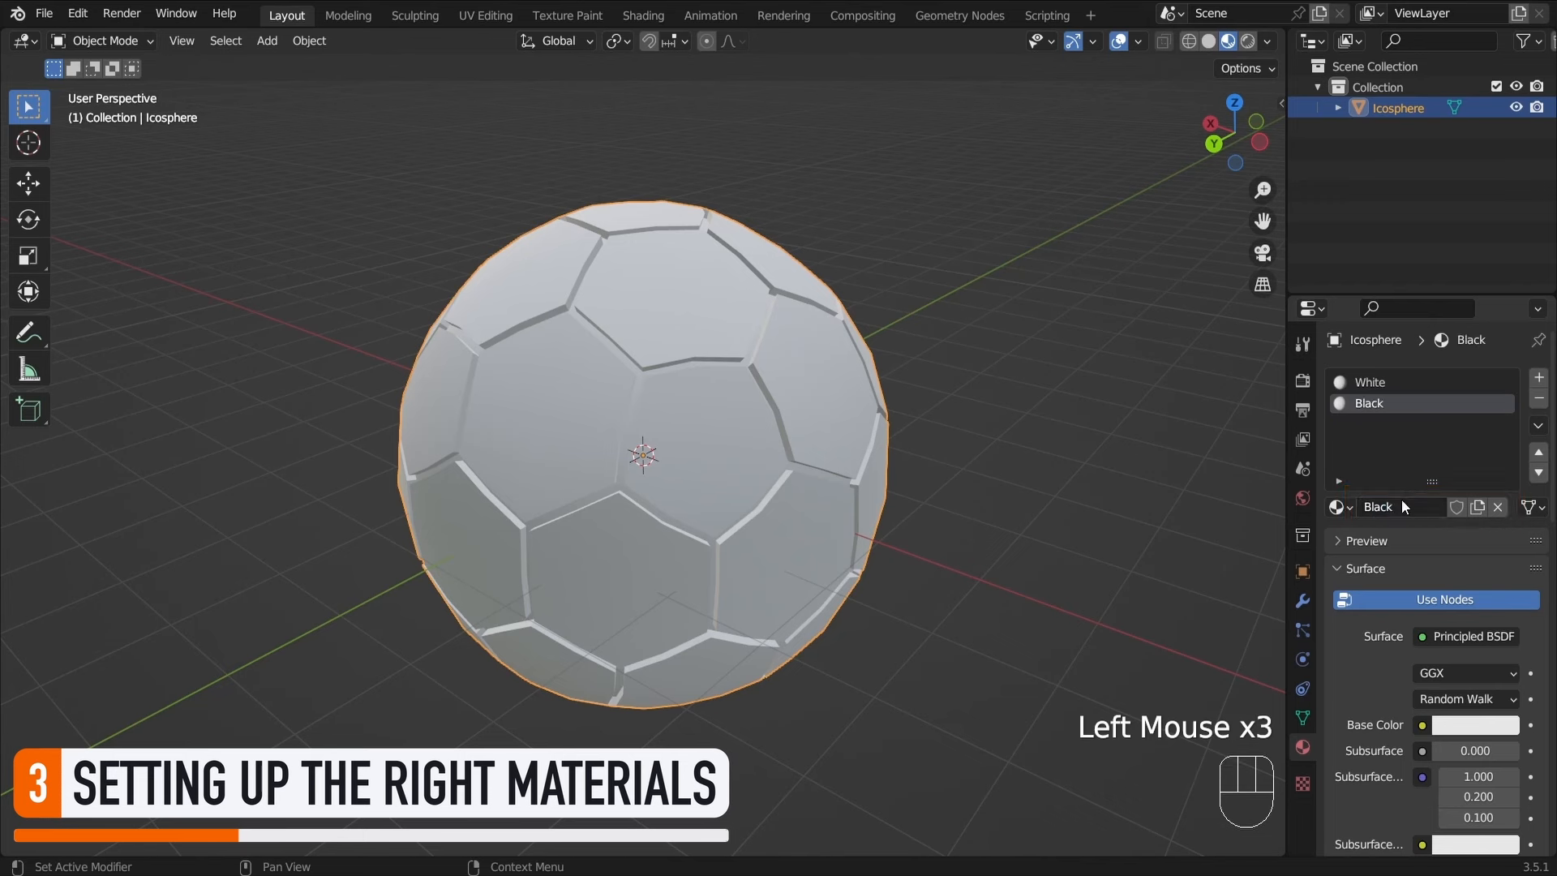
click(1460, 724)
drag(1497, 532, 1501, 591)
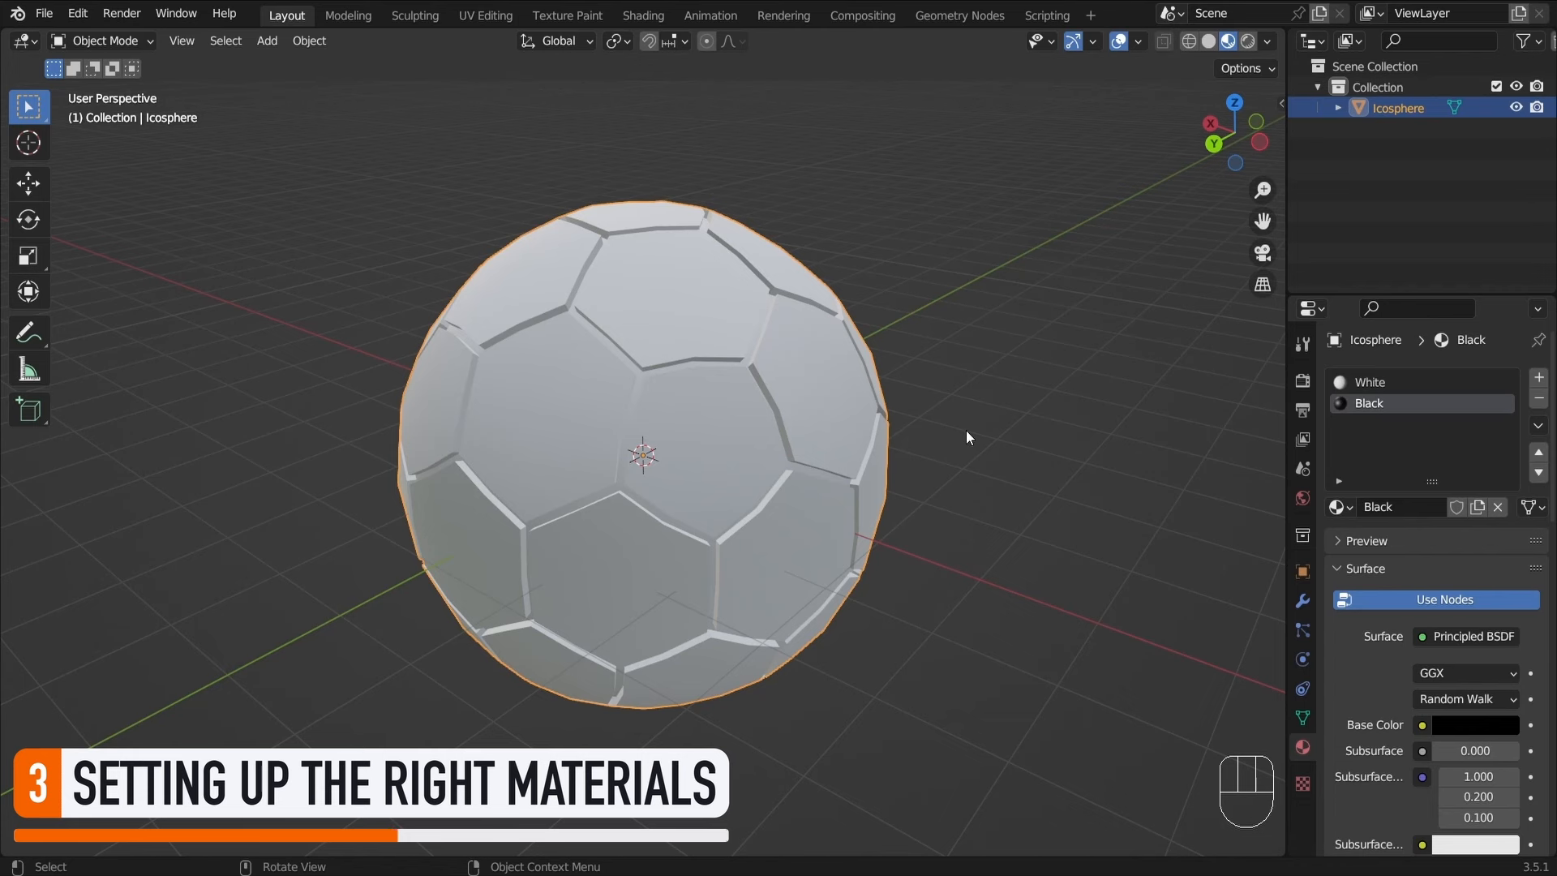
Select the faces of one pentagon panel in Edit Mode and extend the selection to all pentagons by similar area
key(Tab)
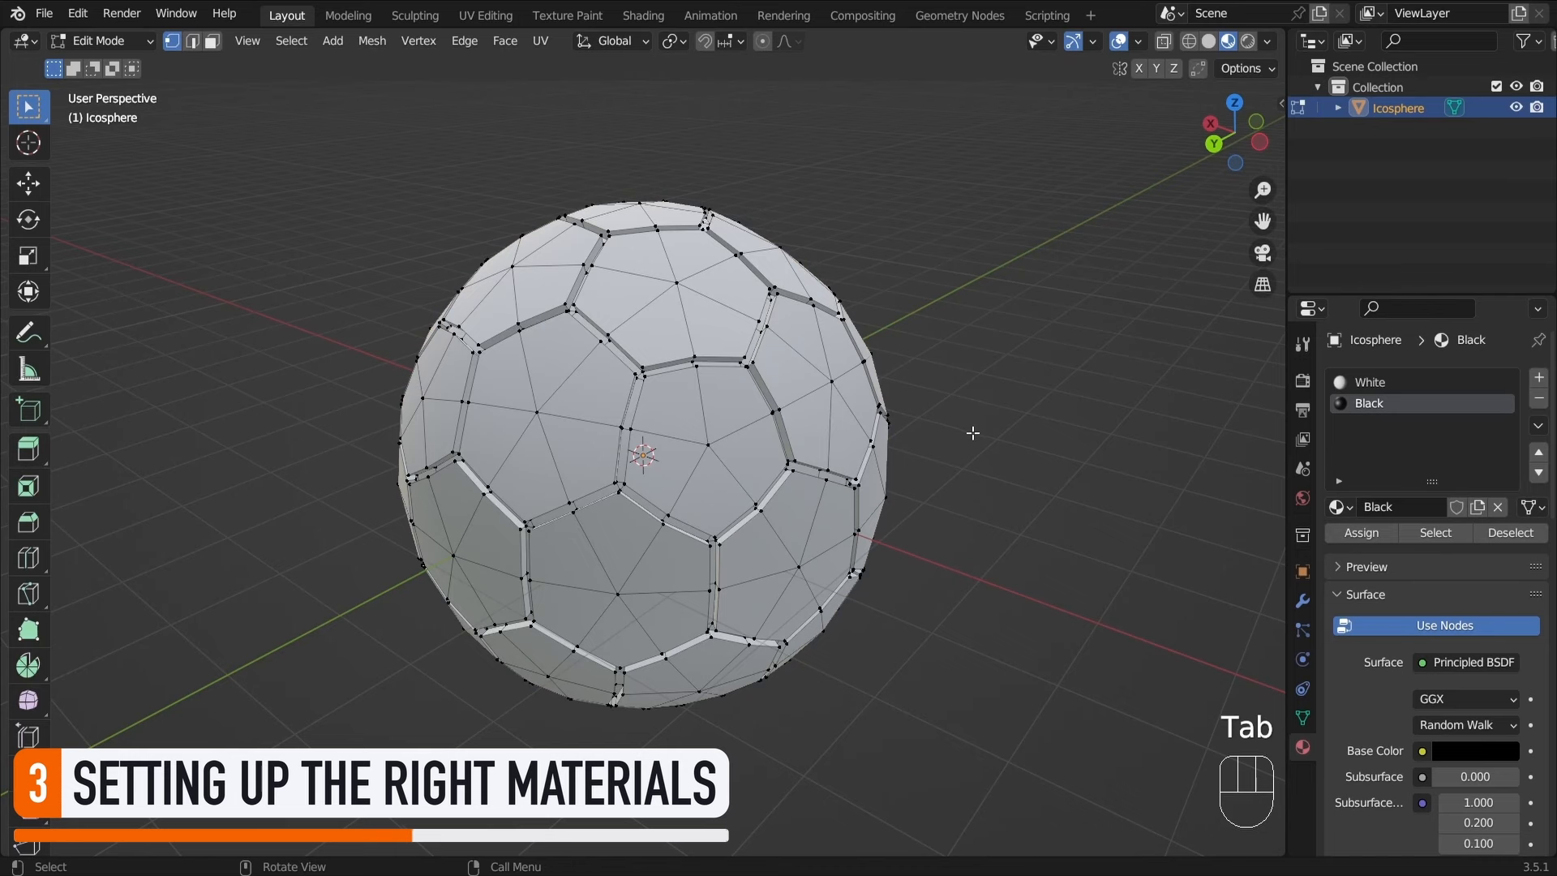
key(3)
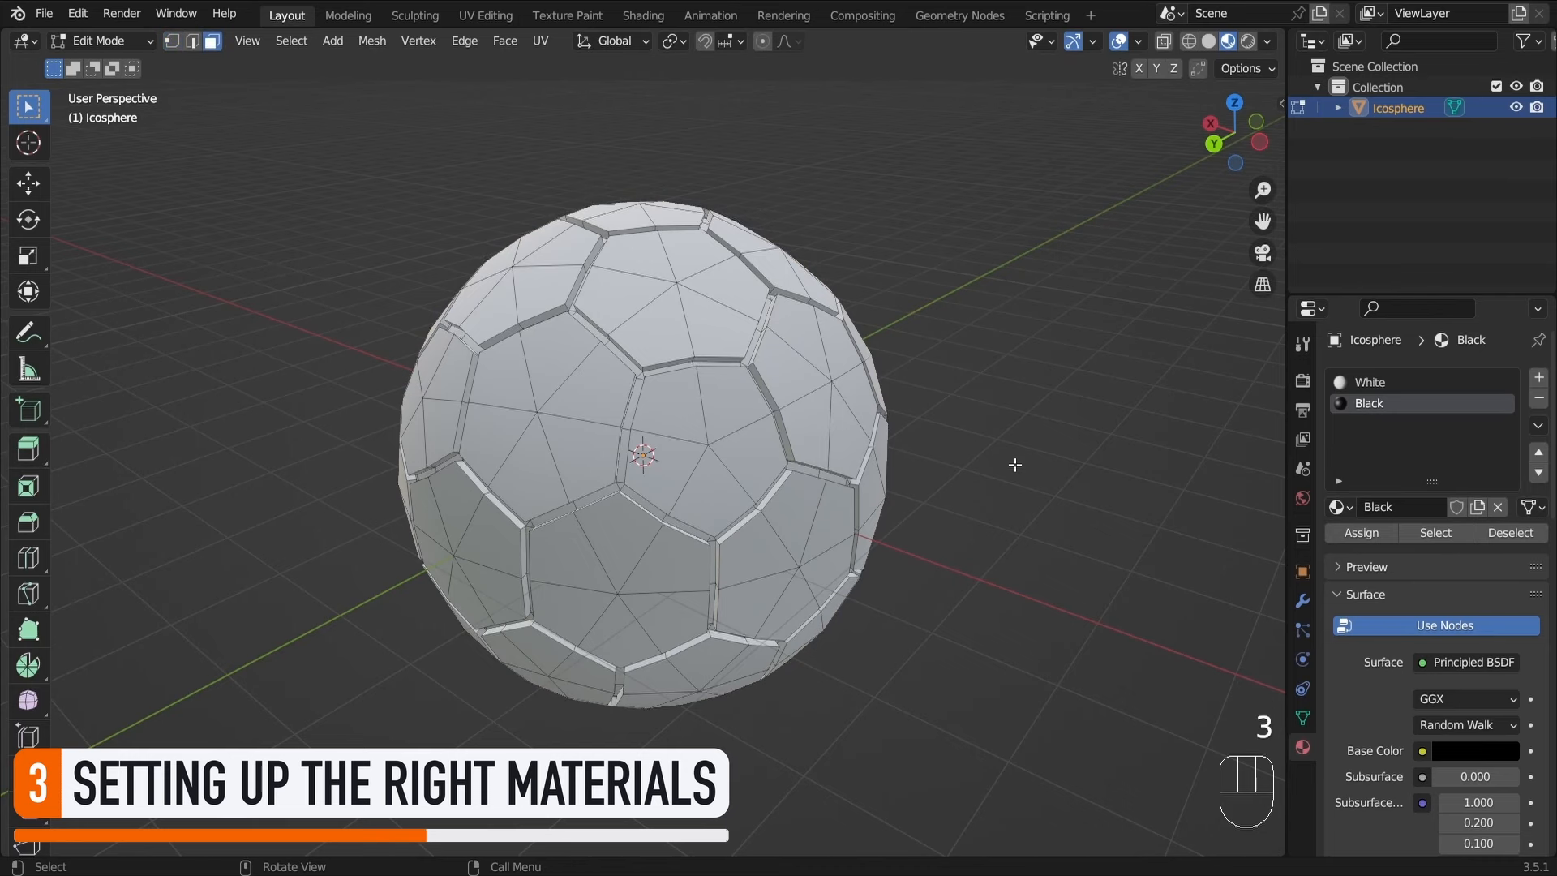
click(758, 486)
scroll(922, 480, down, 2)
middle_drag(922, 479, 1021, 426)
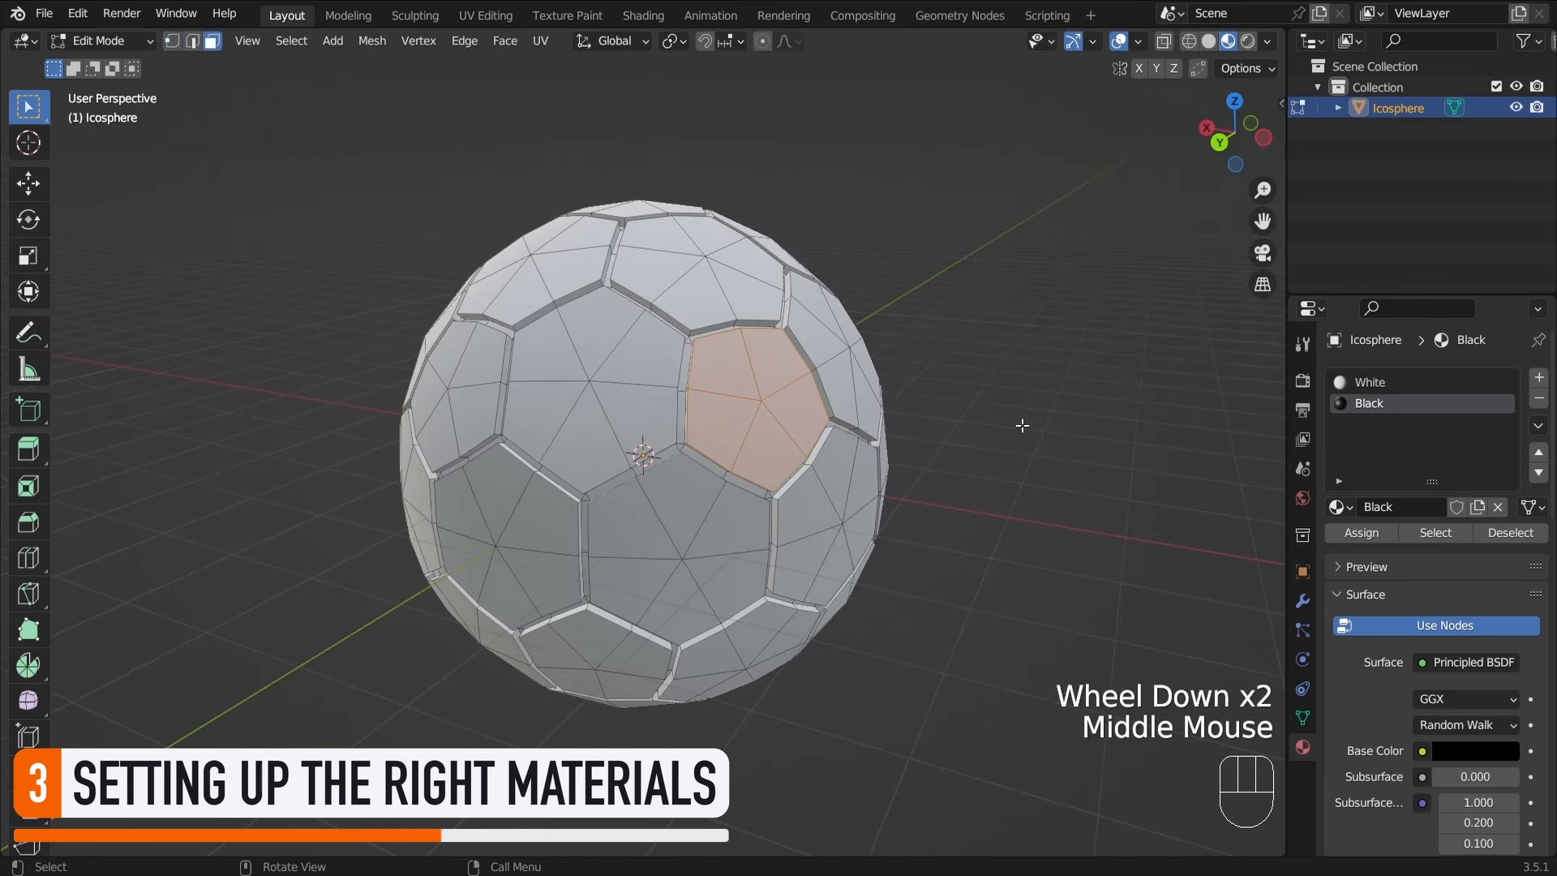
key(shift+g)
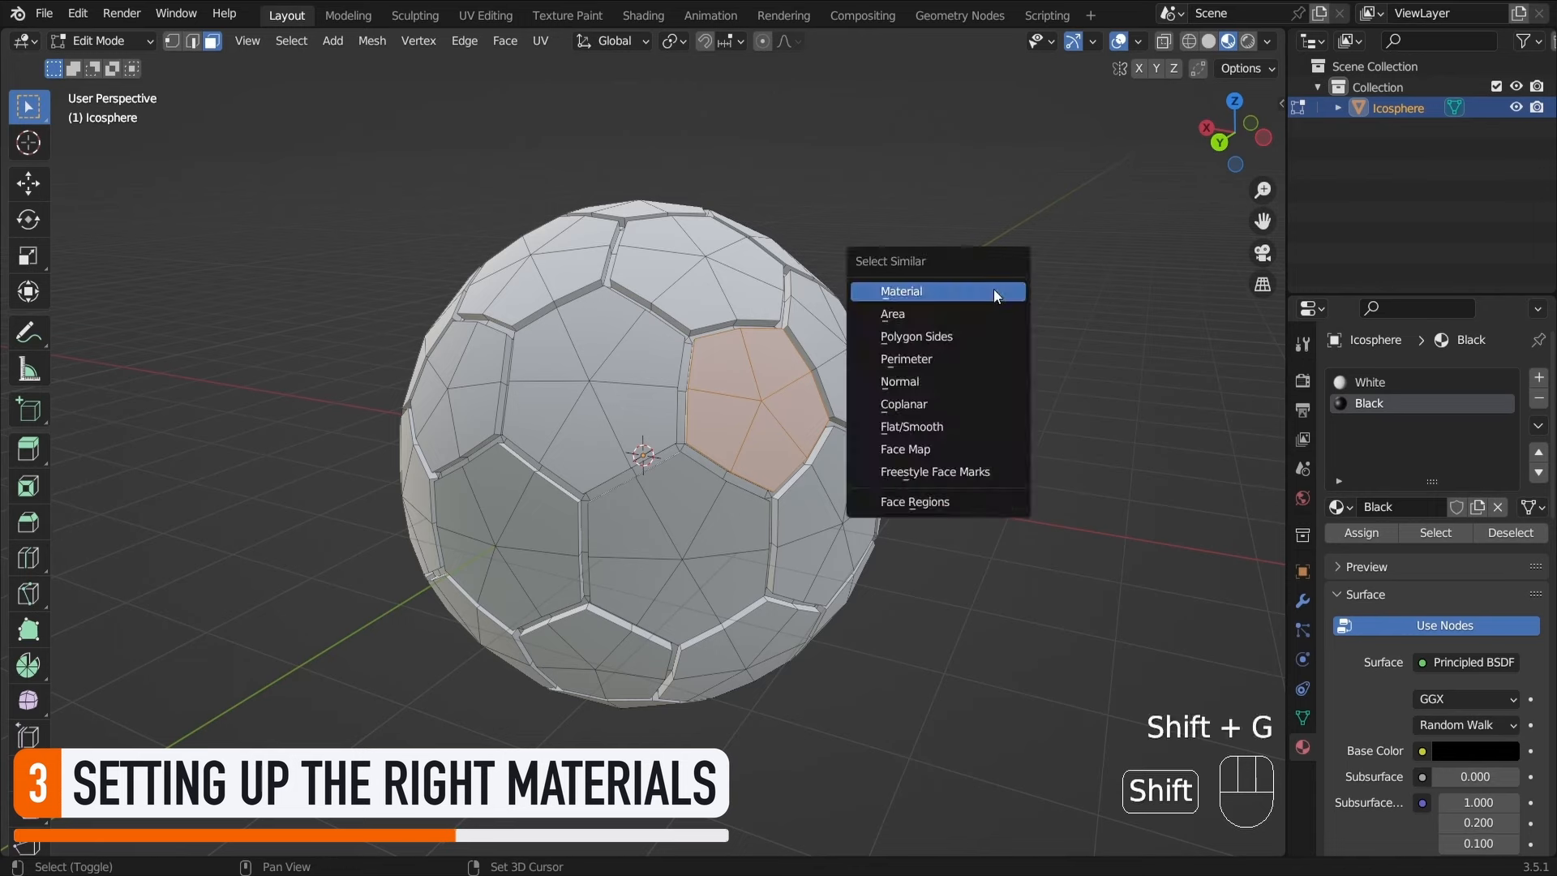
click(995, 318)
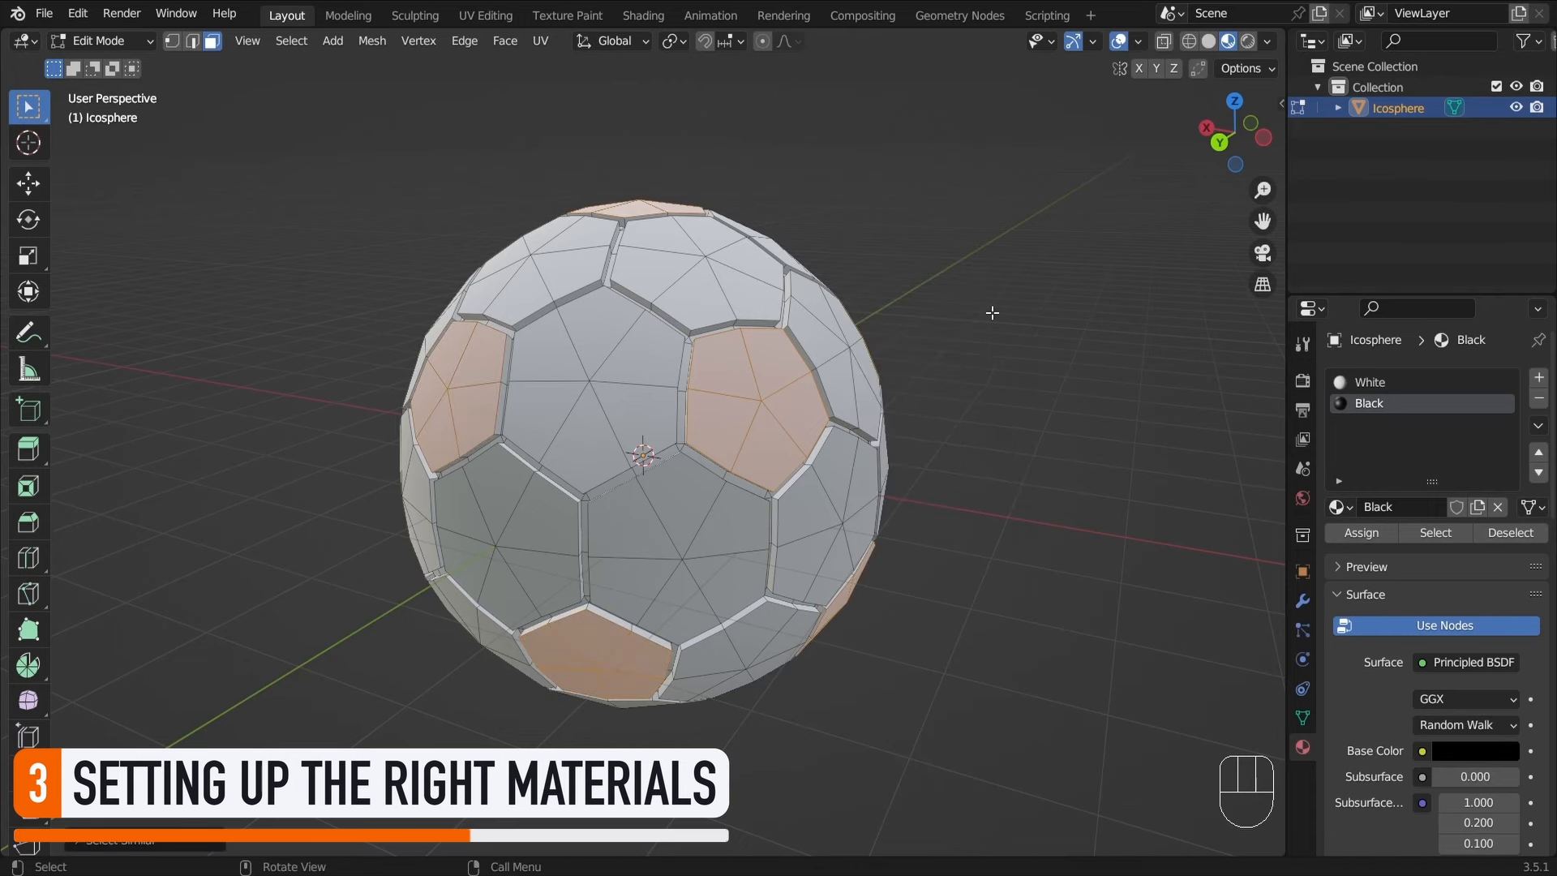
middle_drag(481, 478, 1010, 419)
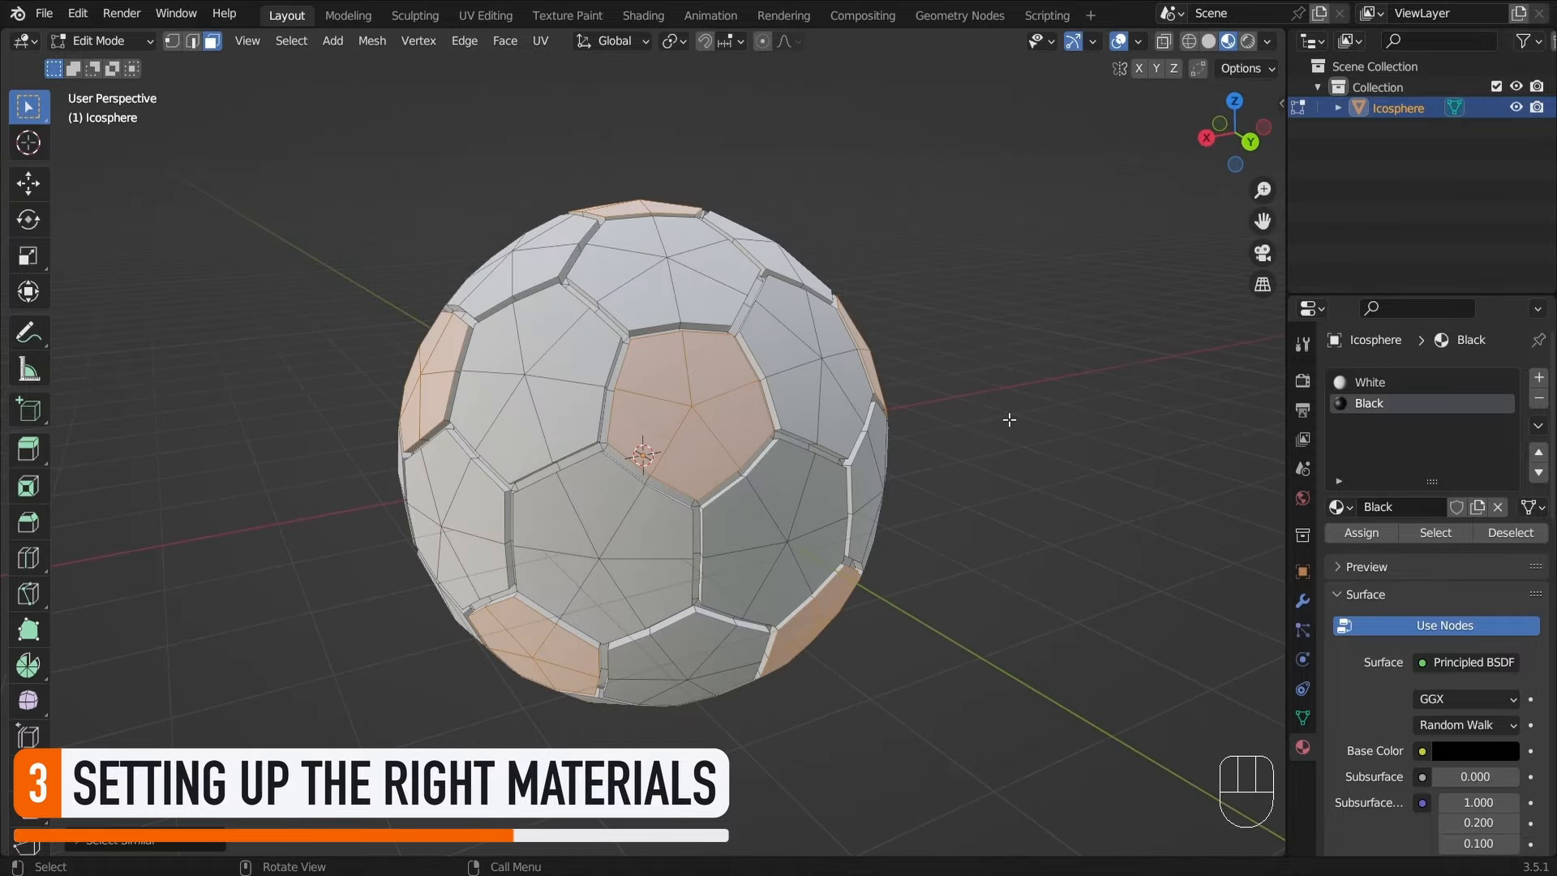
Grow the pentagon selection once with Select More to include the panels' side faces
click(301, 45)
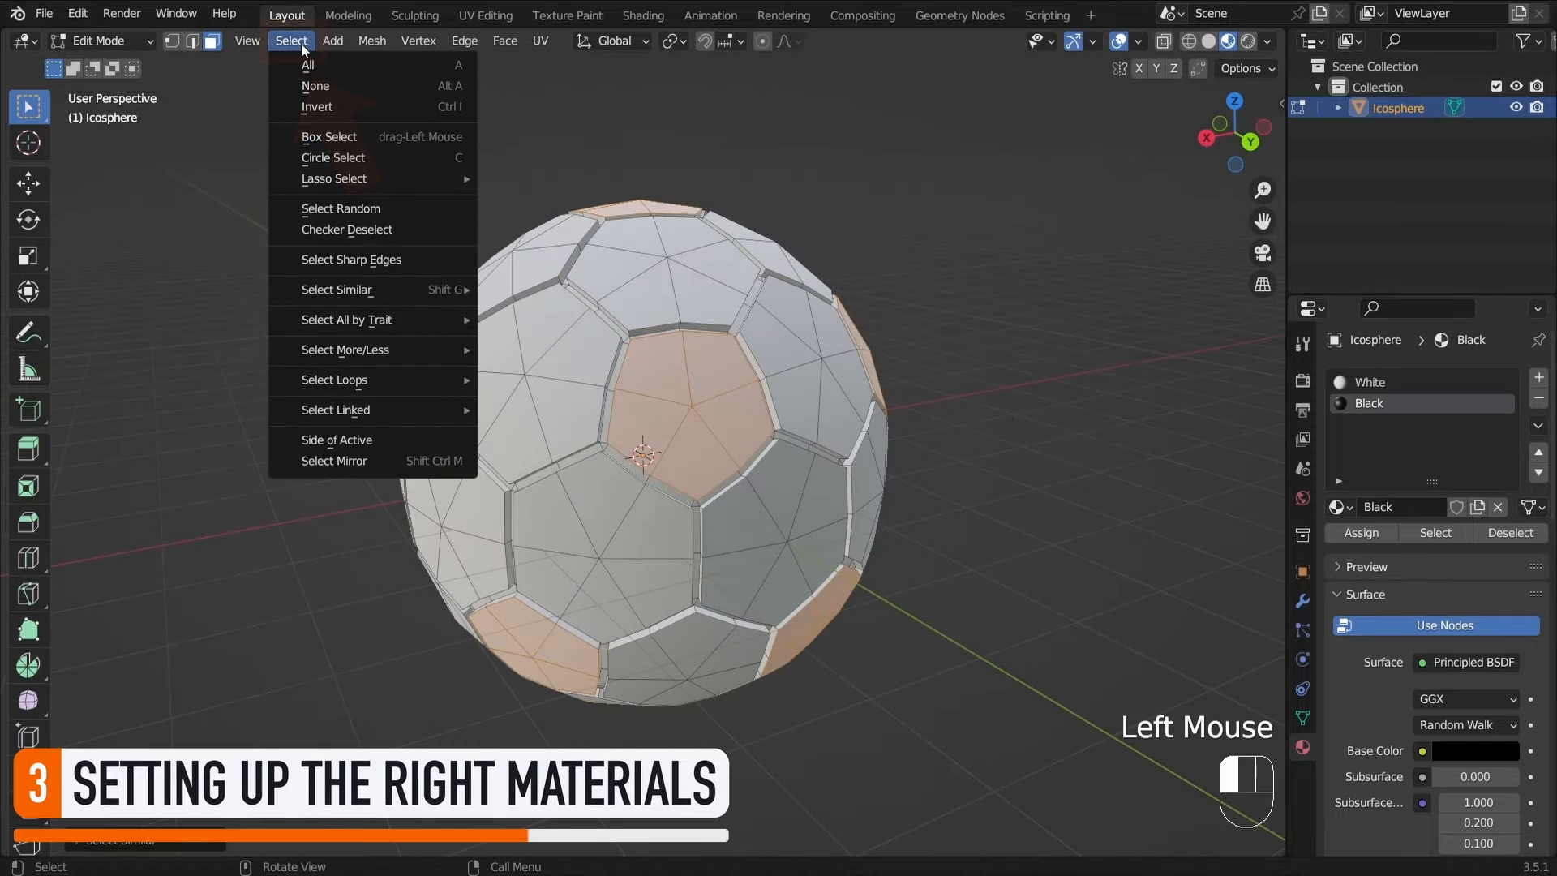
mouse_move(381, 349)
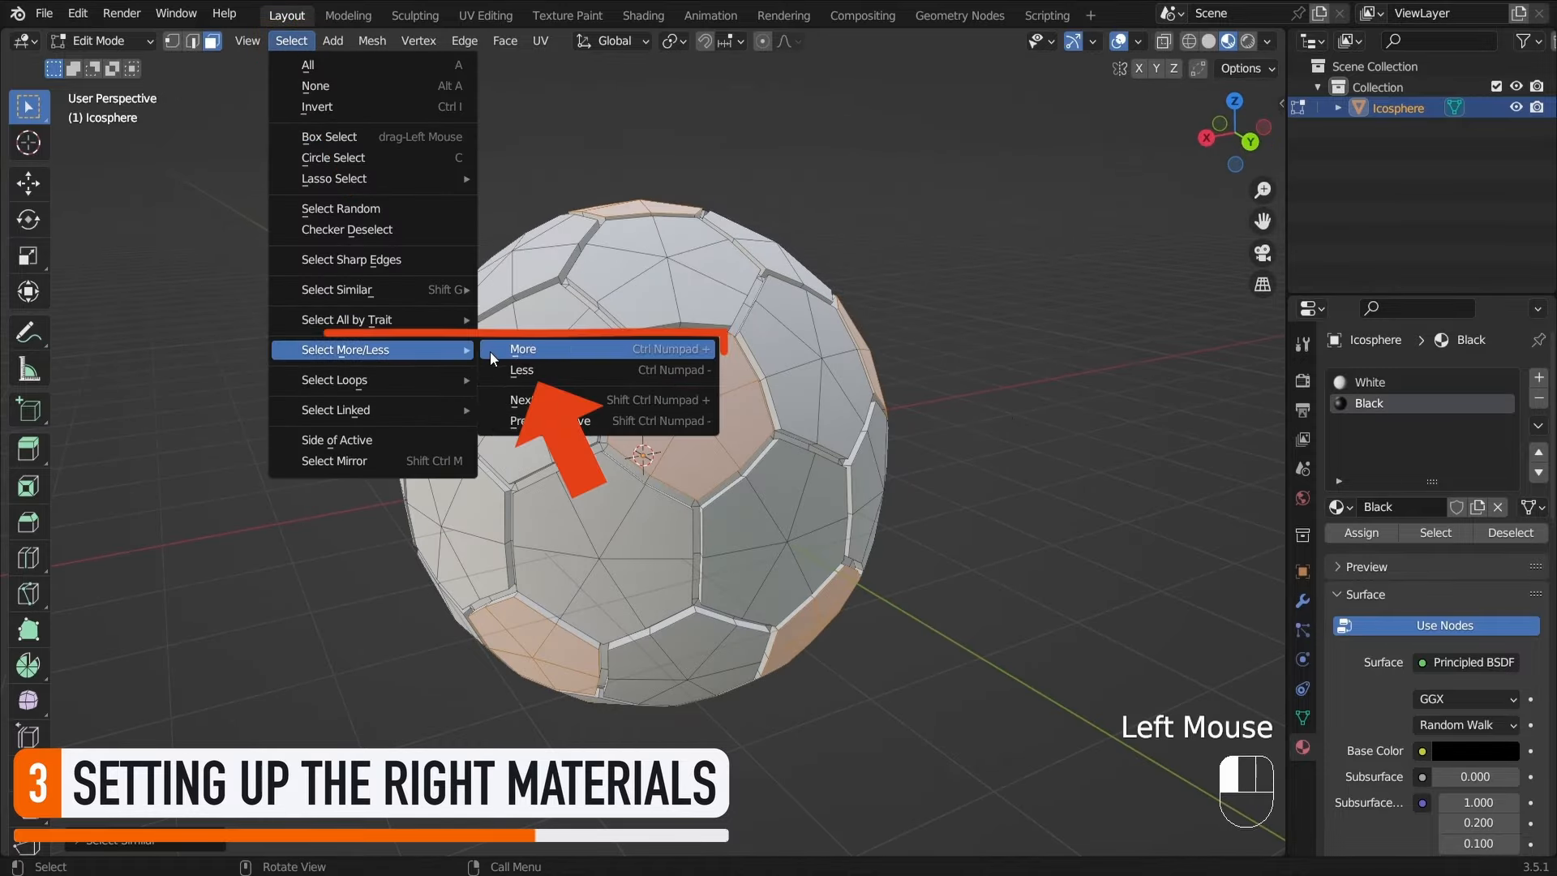
click(566, 354)
scroll(851, 348, up, 2)
middle_drag(852, 348, 953, 372)
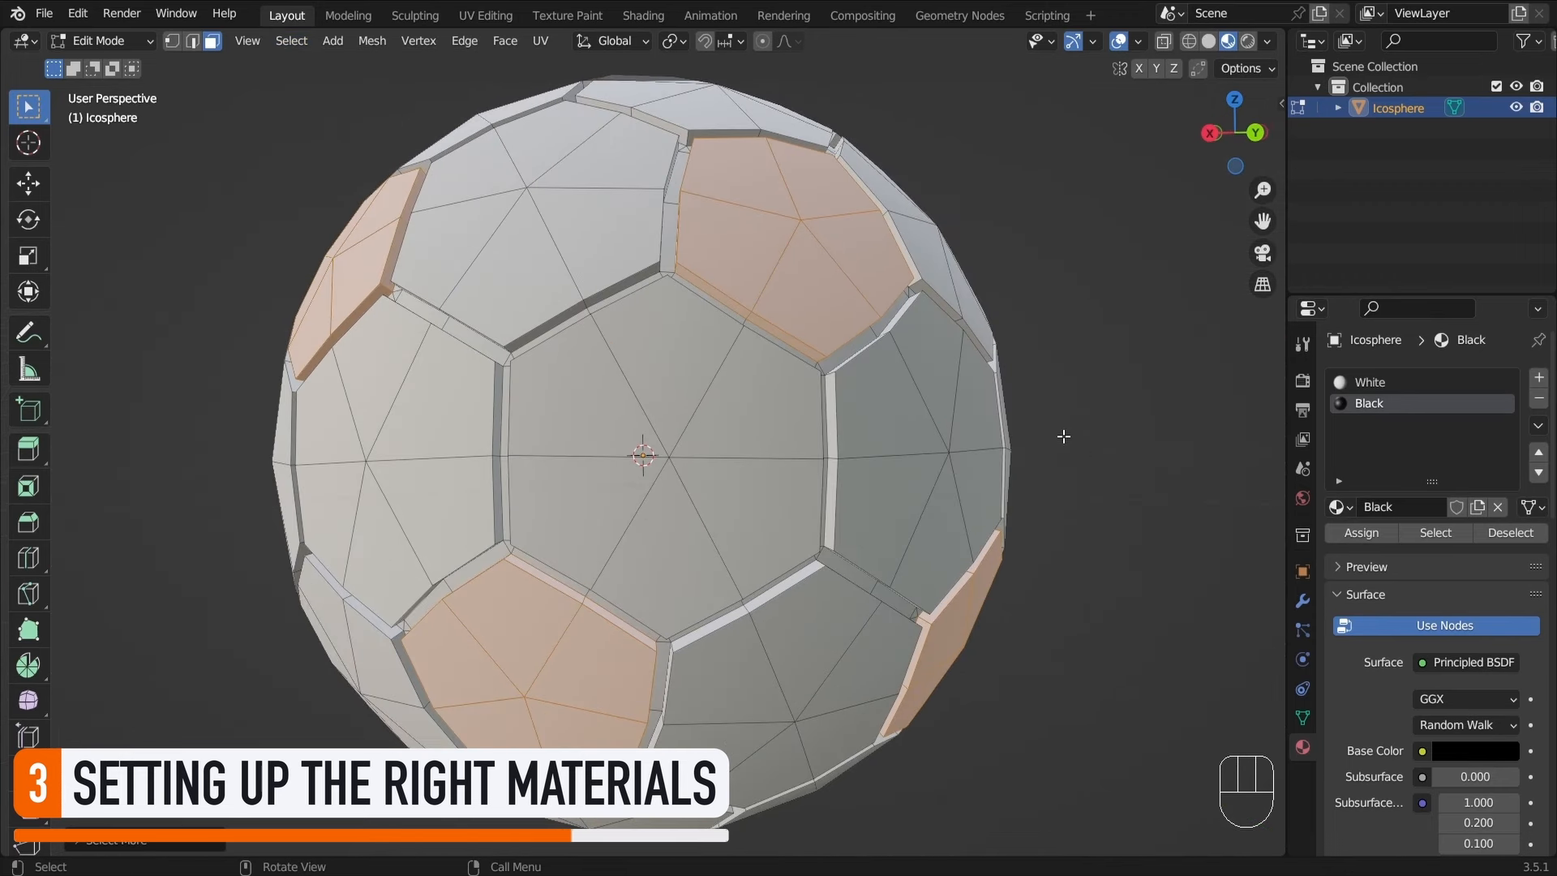
Assign the Black material to the selected pentagon faces, clear the selection and return to Object Mode
click(1361, 533)
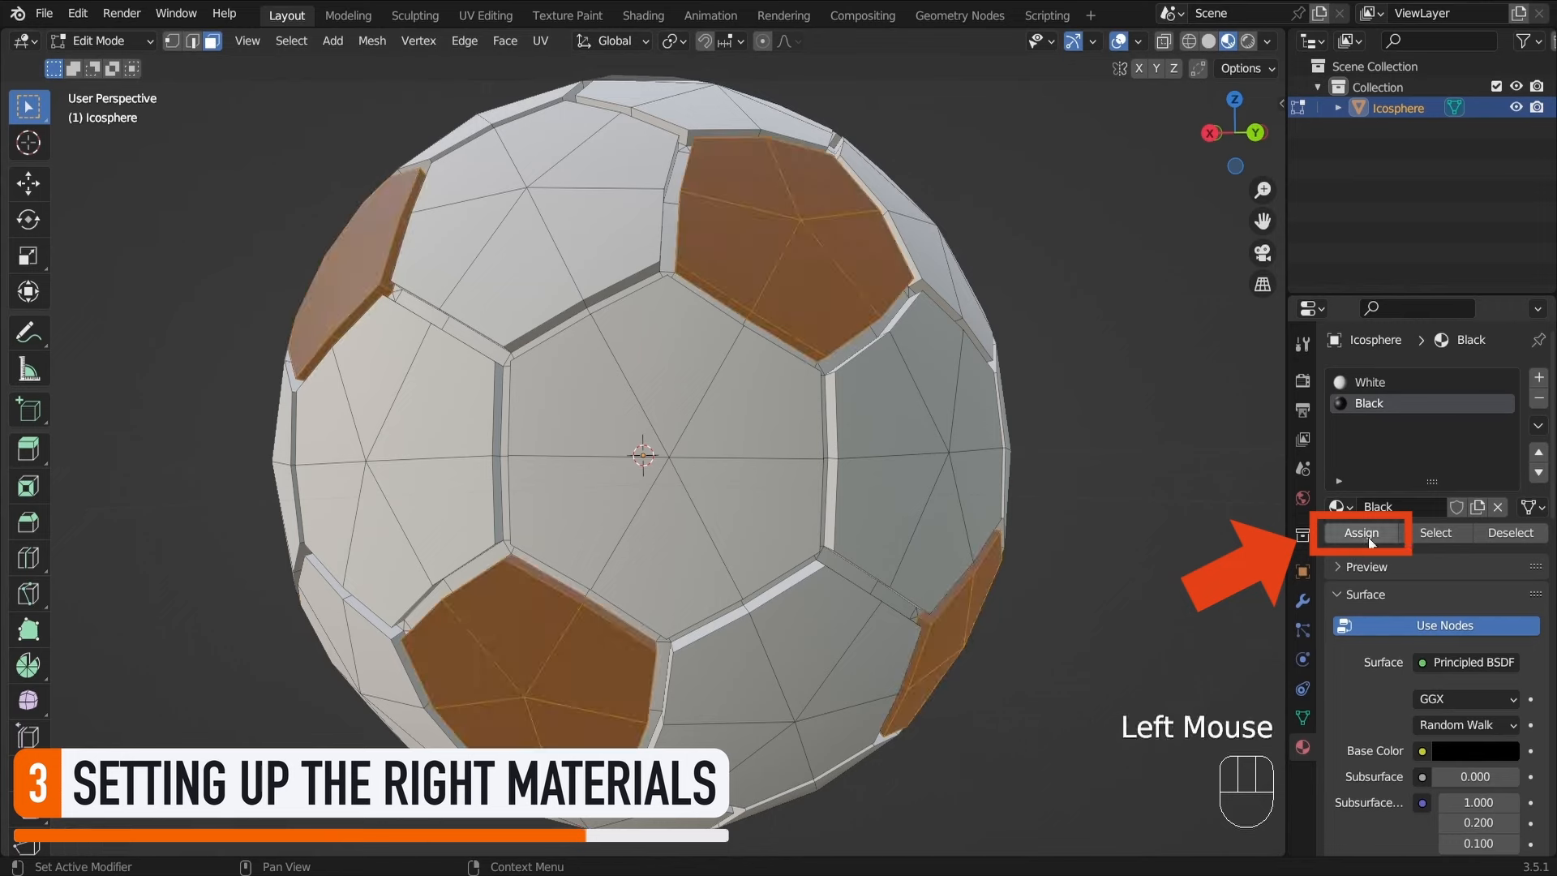
scroll(997, 462, down, 5)
middle_drag(997, 462, 962, 451)
key(a)
key(a)
key(Tab)
scroll(864, 524, up, 2)
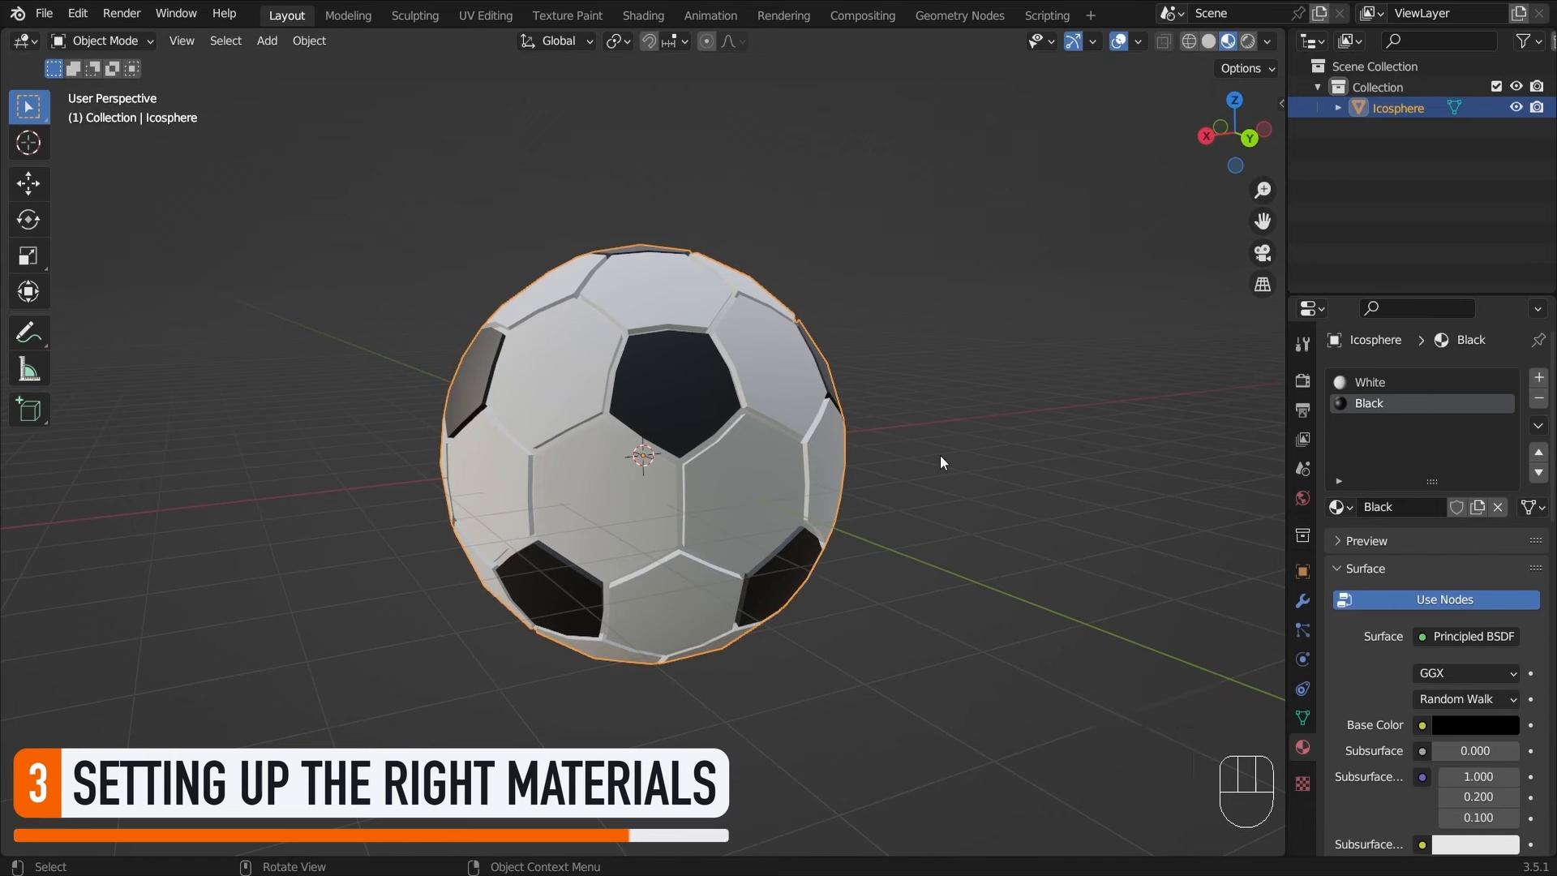
Add a Bevel modifier to the ball and set its segments to 2
click(1302, 601)
click(1392, 380)
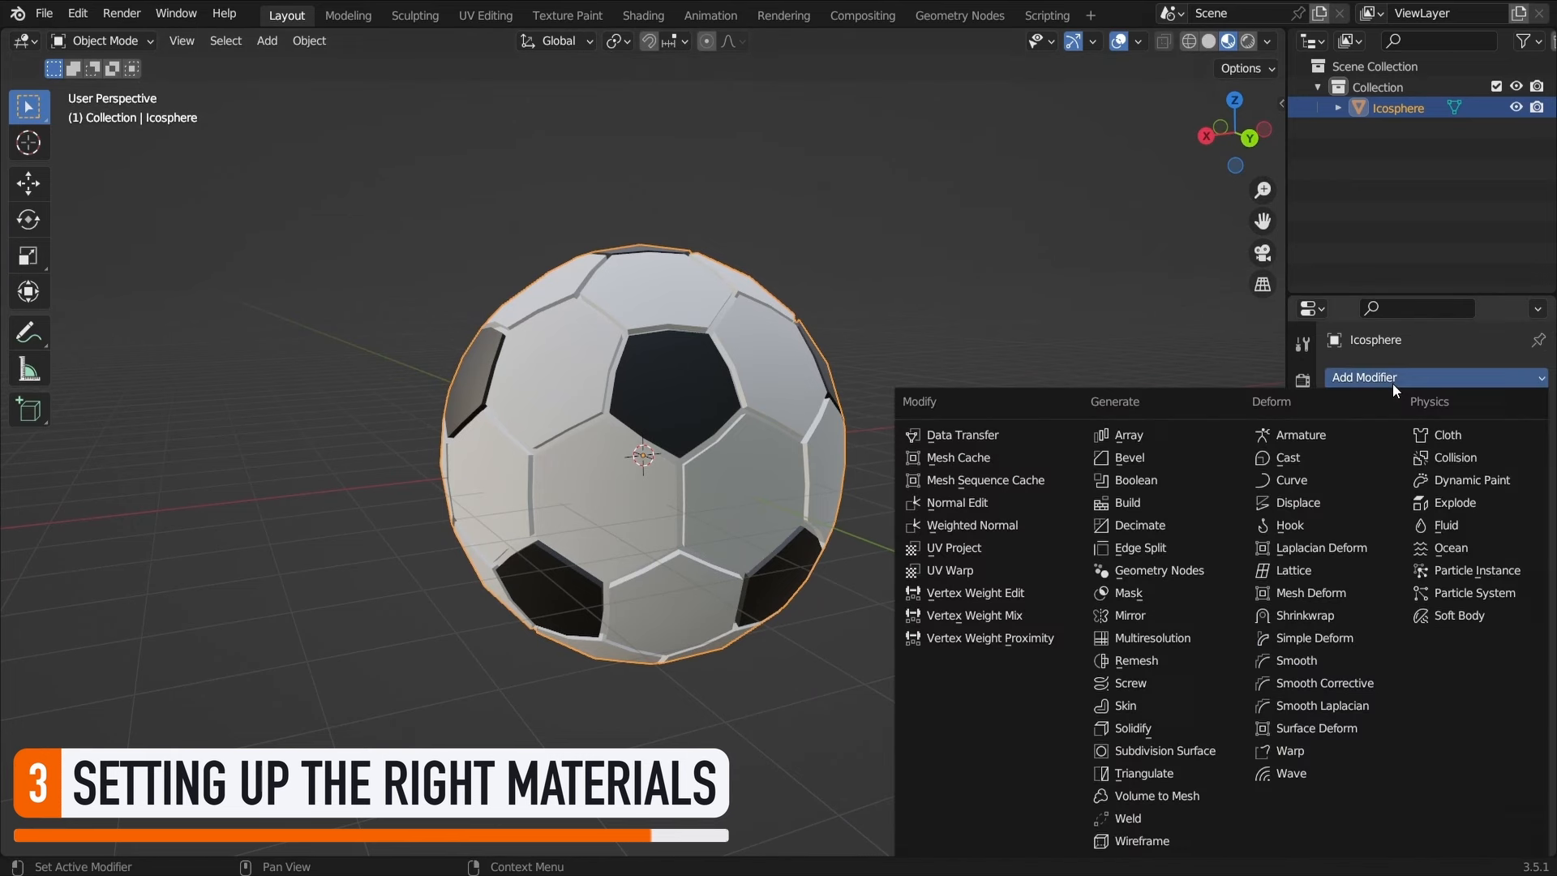
click(1166, 461)
click(1513, 516)
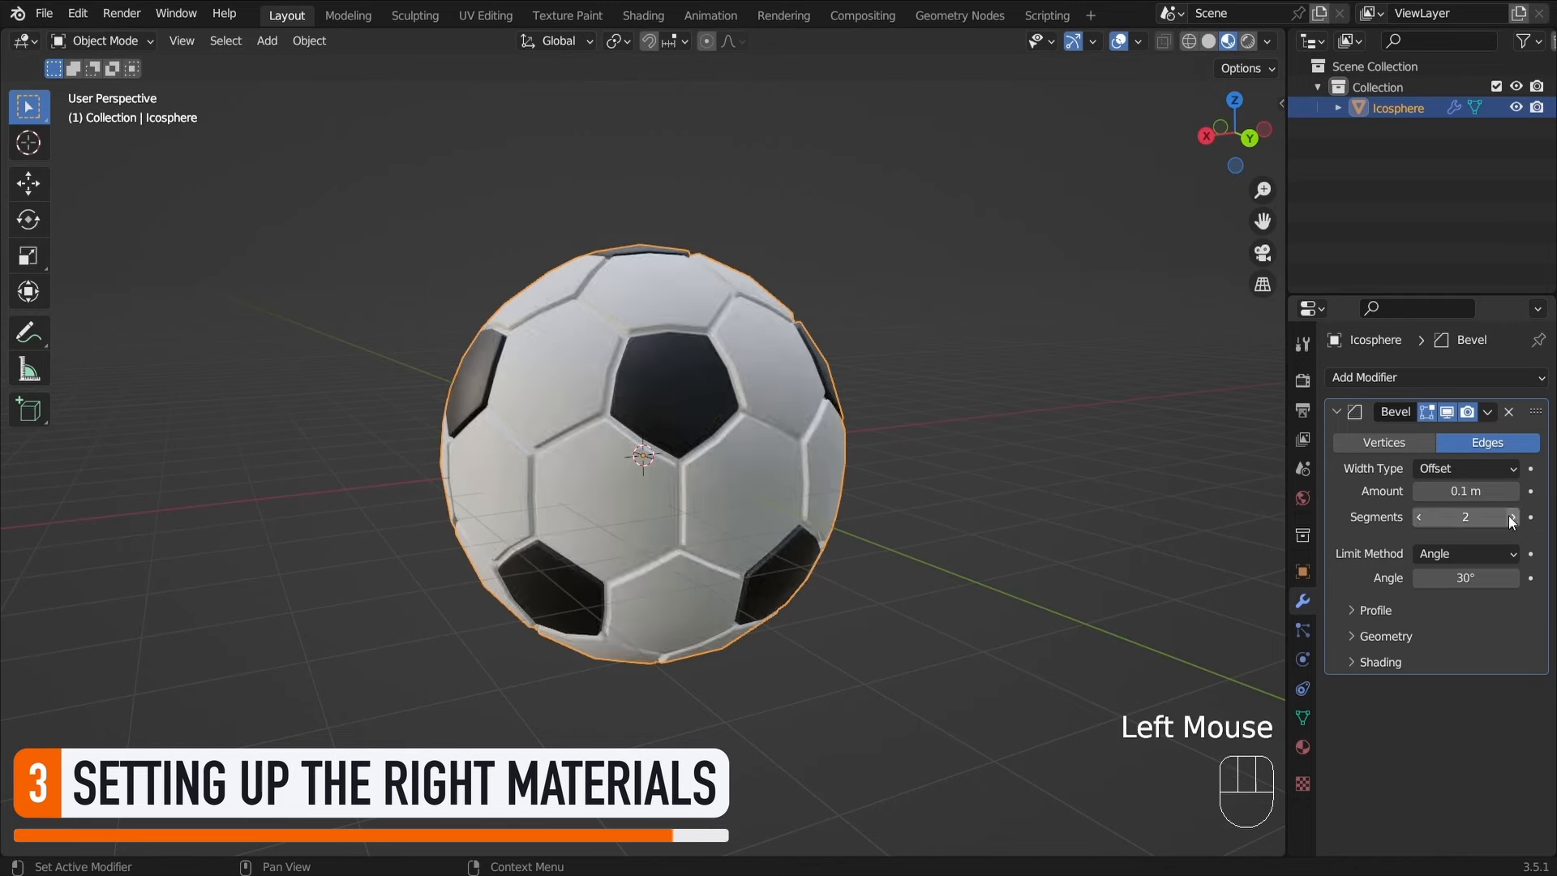
scroll(722, 397, up, 3)
middle_drag(722, 397, 610, 364)
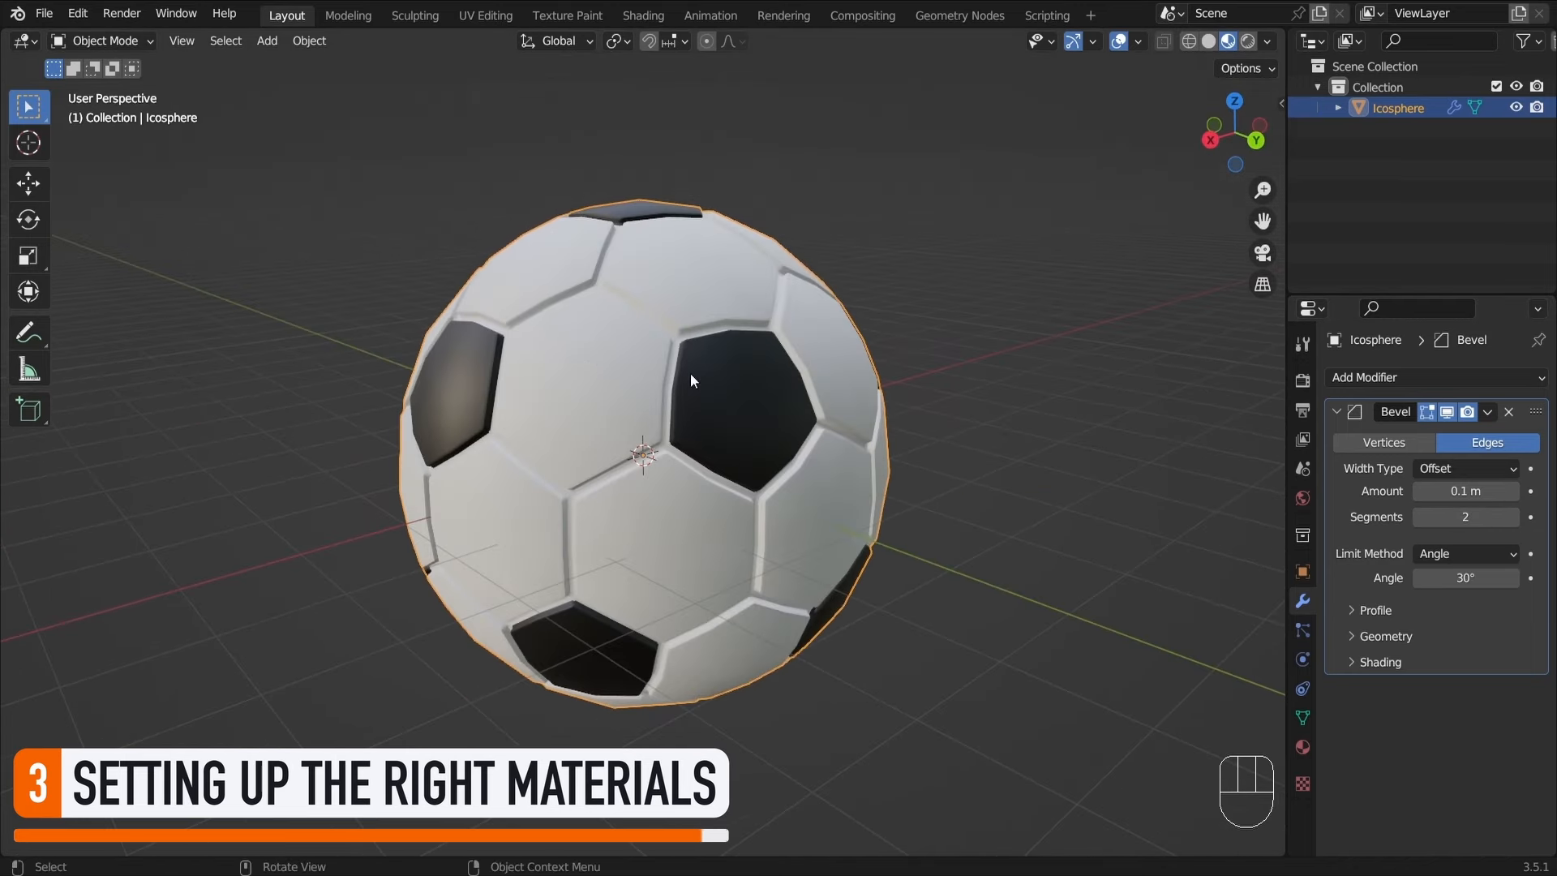